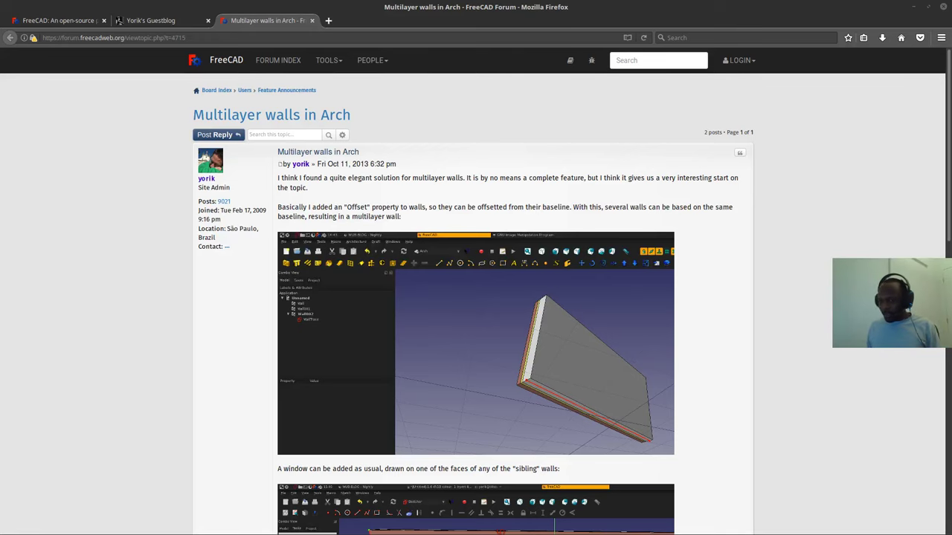
- Switch to the Building Construction Illustrated PDF and find the Unreinforced Masonry Walls page 5.17
{"action": "scroll", "coordinate": [214, 344], "scroll_direction": "down", "scroll_amount": 1}
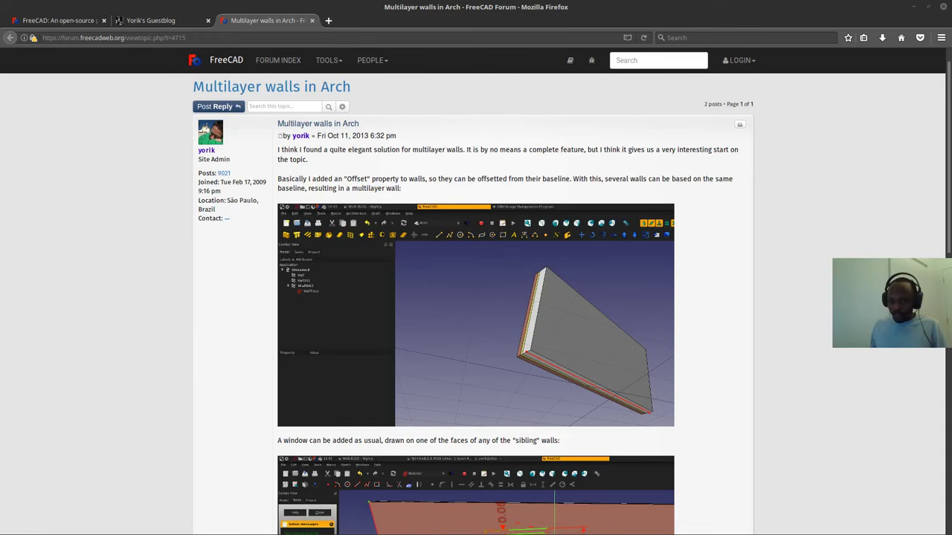
{"action": "key", "text": "alt+Tab"}
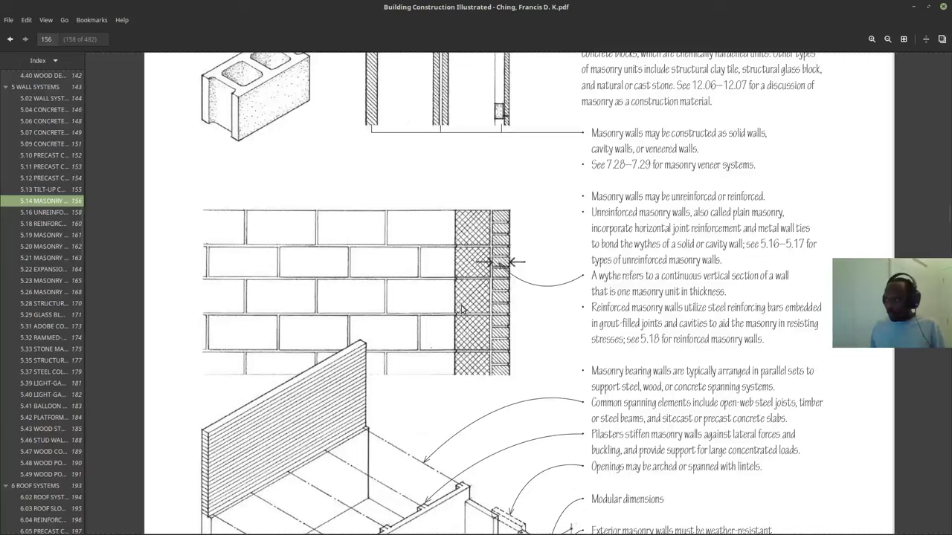
{"action": "scroll", "coordinate": [460, 310], "scroll_direction": "up", "scroll_amount": 5}
{"action": "scroll", "coordinate": [452, 332], "scroll_direction": "up", "scroll_amount": 2, "text": "ctrl"}
{"action": "scroll", "coordinate": [452, 334], "scroll_direction": "down", "scroll_amount": 15}
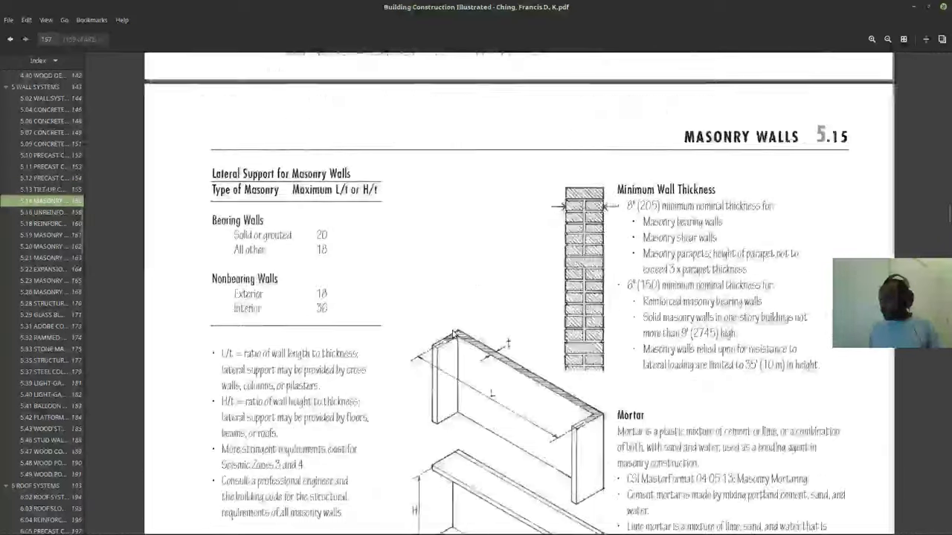
{"action": "scroll", "coordinate": [452, 334], "scroll_direction": "down", "scroll_amount": 12}
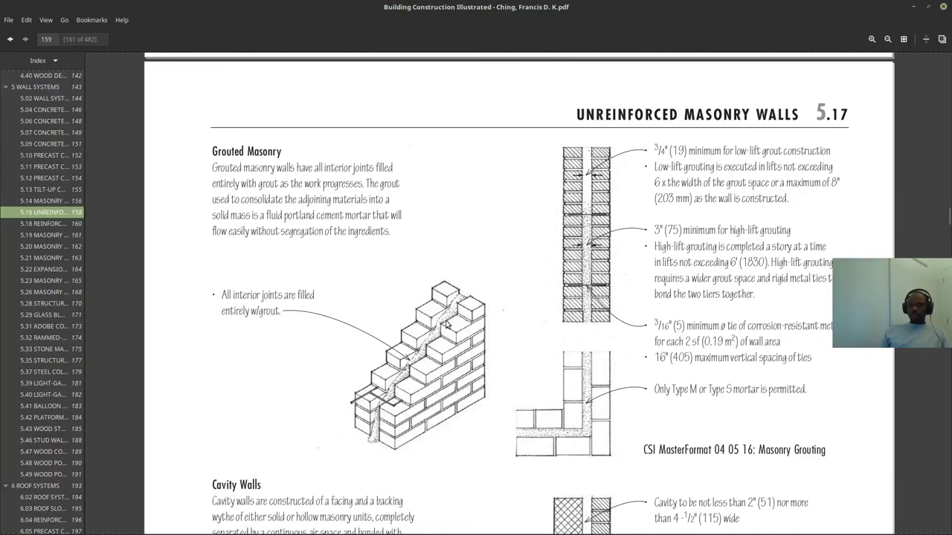
- Examine the drawings and notes on grouted masonry, cavity walls and composite walls to see how their layers are built up
{"action": "scroll", "coordinate": [446, 323], "scroll_direction": "down", "scroll_amount": 3}
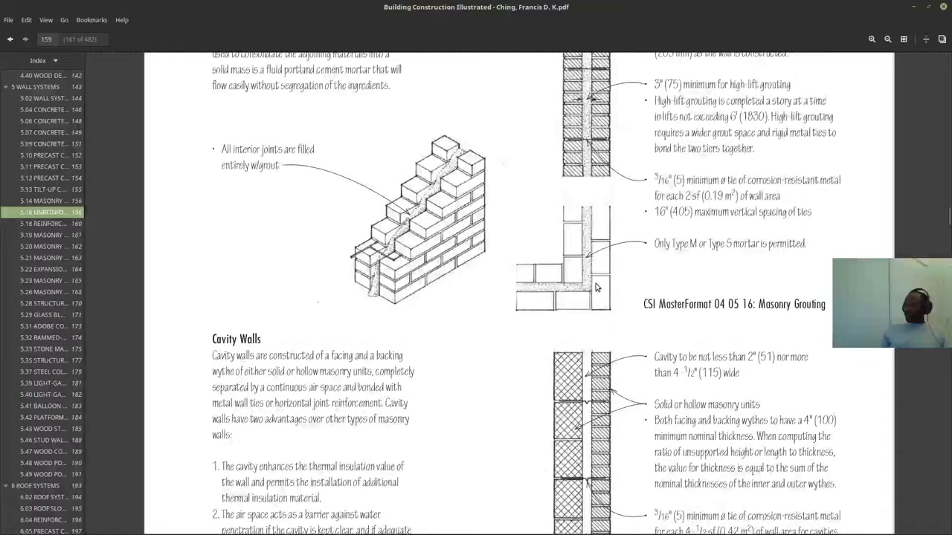
{"action": "scroll", "coordinate": [595, 289], "scroll_direction": "down", "scroll_amount": 4}
{"action": "scroll", "coordinate": [595, 289], "scroll_direction": "up", "scroll_amount": 3}
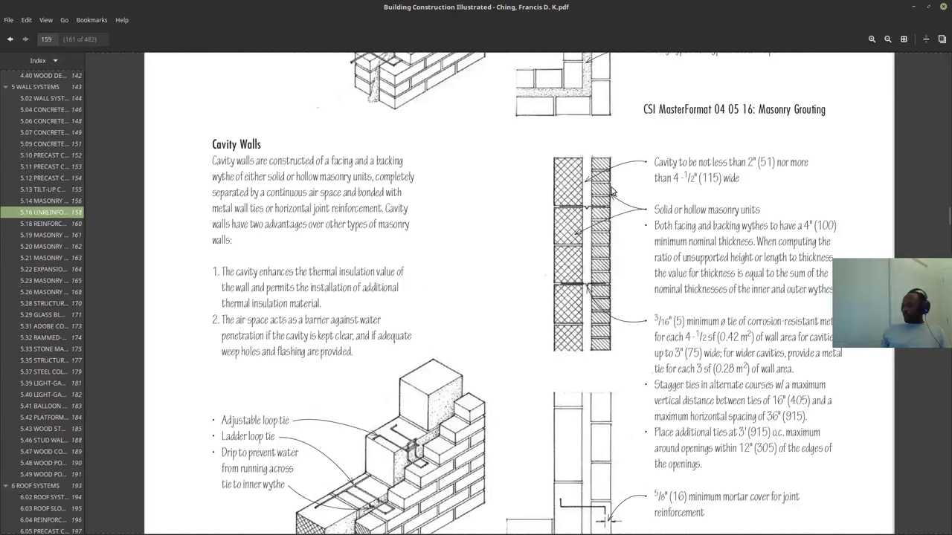
{"action": "scroll", "coordinate": [602, 211], "scroll_direction": "up", "scroll_amount": 3}
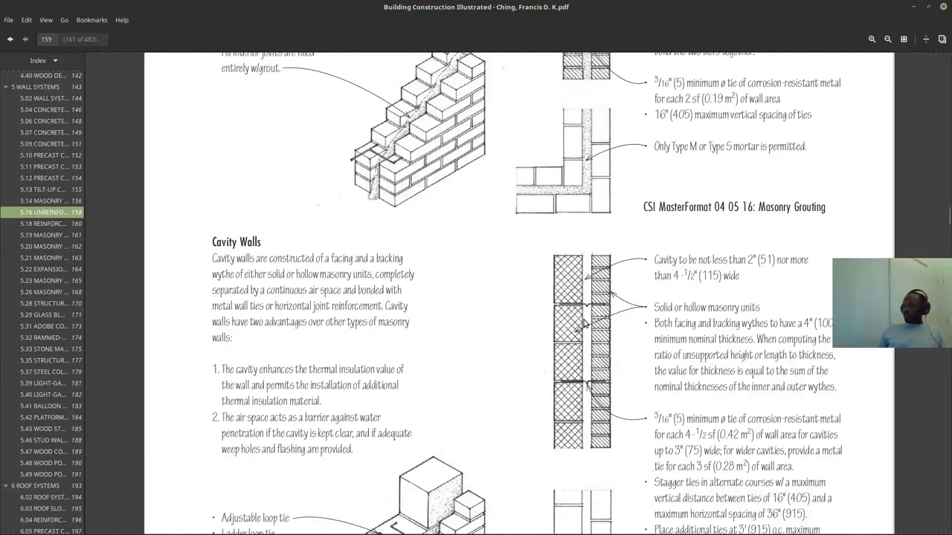
{"action": "scroll", "coordinate": [587, 323], "scroll_direction": "down", "scroll_amount": 3}
{"action": "scroll", "coordinate": [518, 347], "scroll_direction": "down", "scroll_amount": 6}
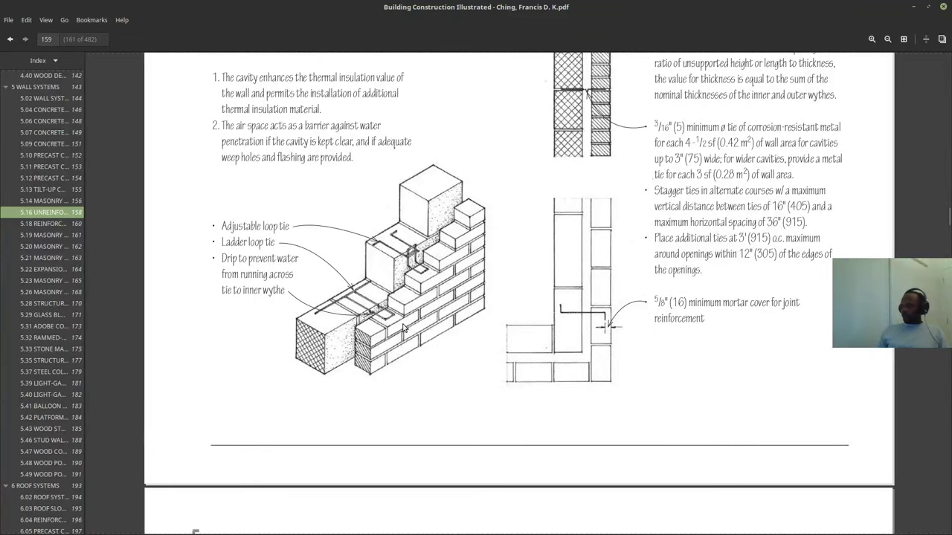
{"action": "scroll", "coordinate": [403, 331], "scroll_direction": "up", "scroll_amount": 10}
{"action": "scroll", "coordinate": [404, 333], "scroll_direction": "up", "scroll_amount": 18}
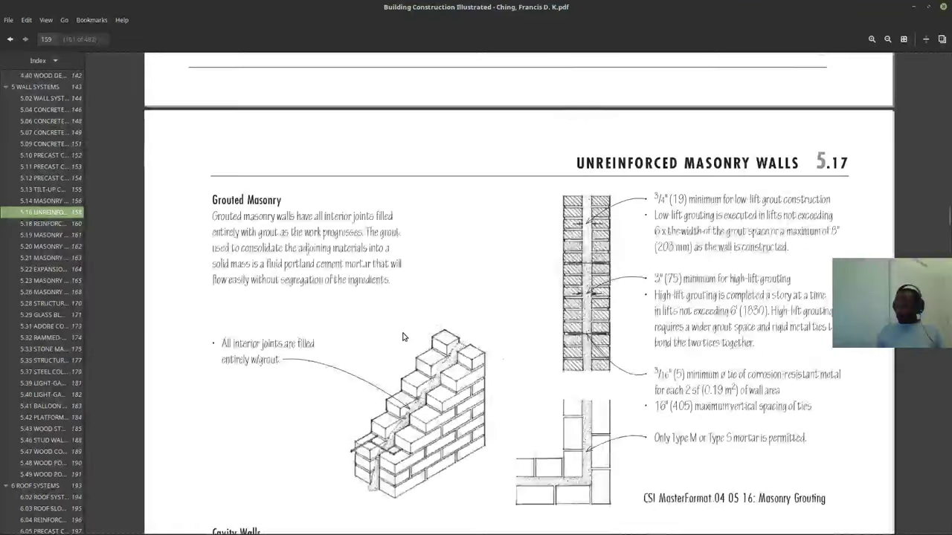
{"action": "scroll", "coordinate": [404, 336], "scroll_direction": "down", "scroll_amount": 16}
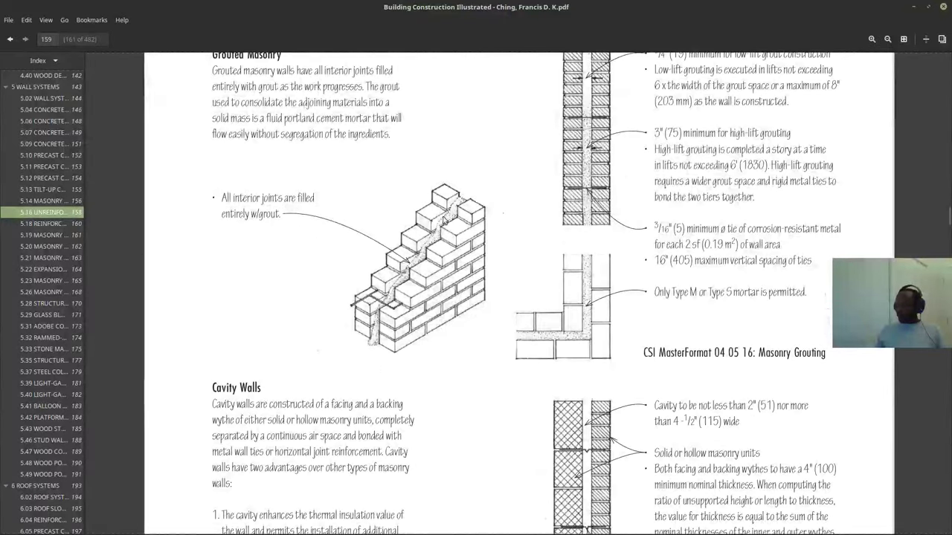
{"action": "scroll", "coordinate": [516, 213], "scroll_direction": "up", "scroll_amount": 7}
{"action": "scroll", "coordinate": [502, 275], "scroll_direction": "up", "scroll_amount": 8}
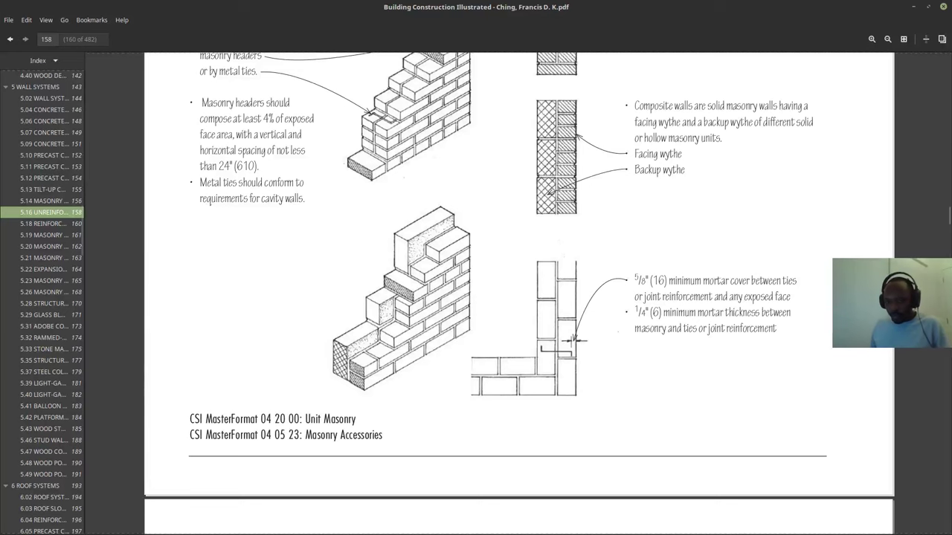
- Return to the FreeCAD forum post on multilayer walls and review its offset explanation and window-in-sibling-walls example
{"action": "key", "text": "alt+Tab"}
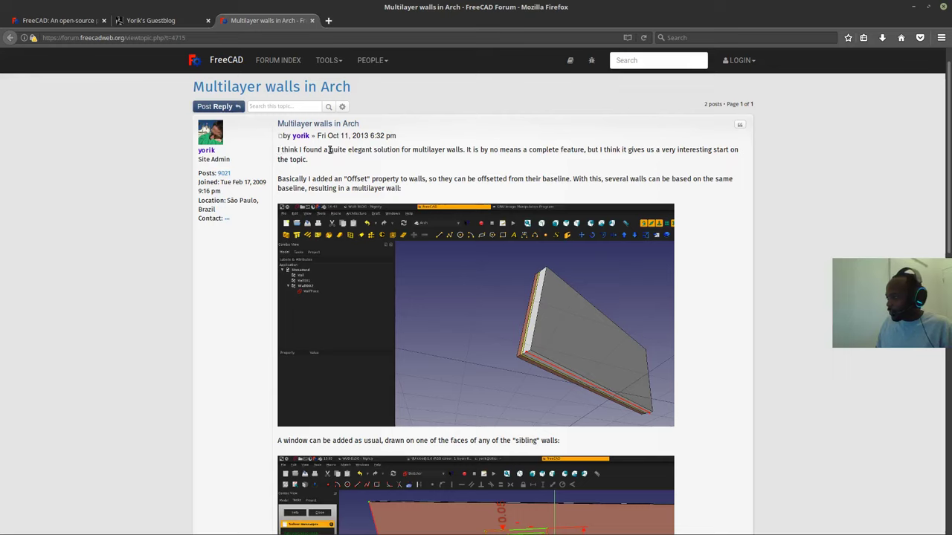
{"action": "left_click_drag", "start_coordinate": [338, 153], "coordinate": [387, 150]}
{"action": "scroll", "coordinate": [520, 283], "scroll_direction": "down", "scroll_amount": 2}
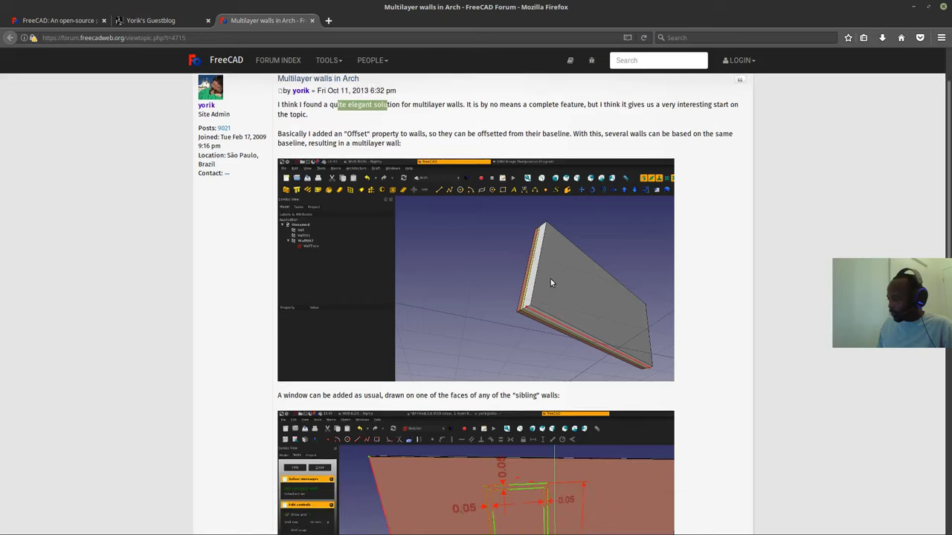
{"action": "scroll", "coordinate": [546, 275], "scroll_direction": "down", "scroll_amount": 1}
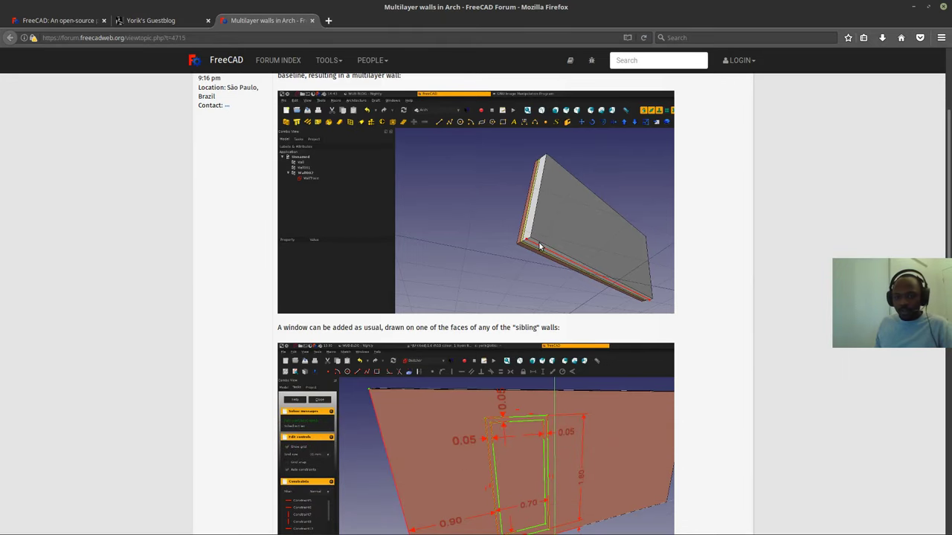
{"action": "scroll", "coordinate": [535, 249], "scroll_direction": "down", "scroll_amount": 2}
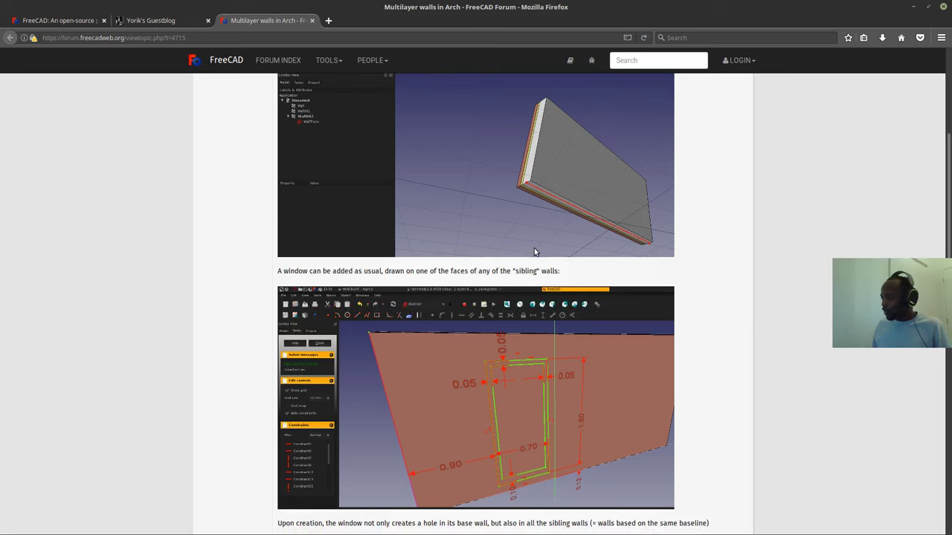
{"action": "scroll", "coordinate": [533, 251], "scroll_direction": "down", "scroll_amount": 3}
{"action": "scroll", "coordinate": [534, 251], "scroll_direction": "down", "scroll_amount": 10}
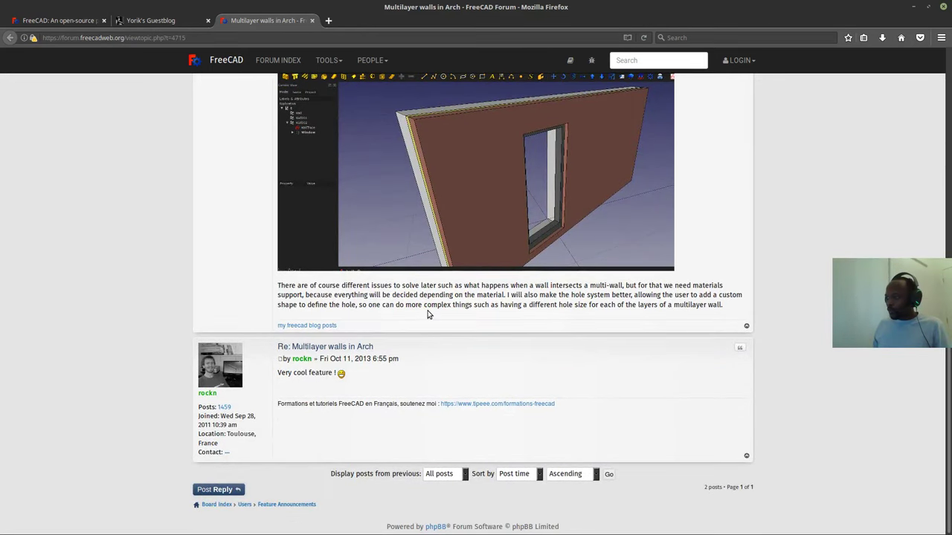
{"action": "scroll", "coordinate": [427, 313], "scroll_direction": "up", "scroll_amount": 6}
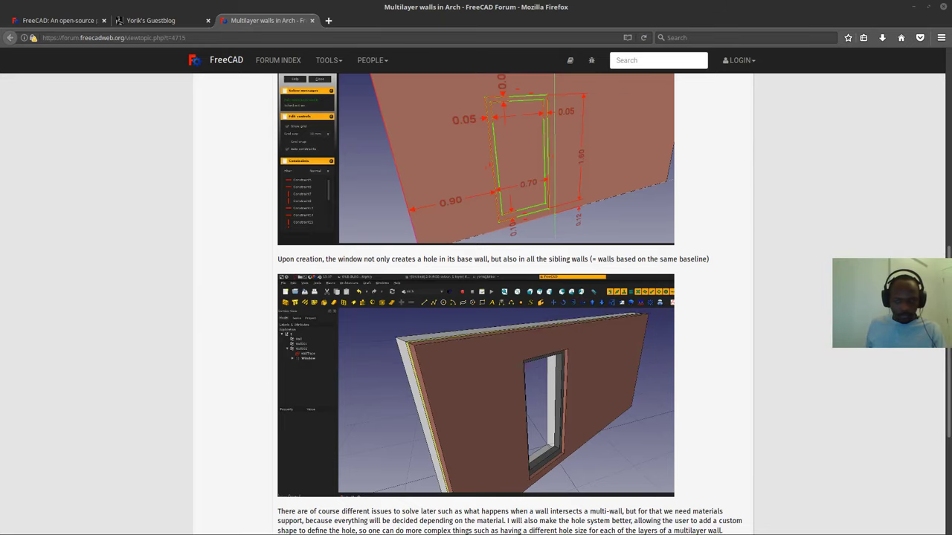
- Switch to FreeCAD and draw an open four-segment wire about 75 m long in total on the grid as the wall baseline
{"action": "key", "text": "alt+Tab"}
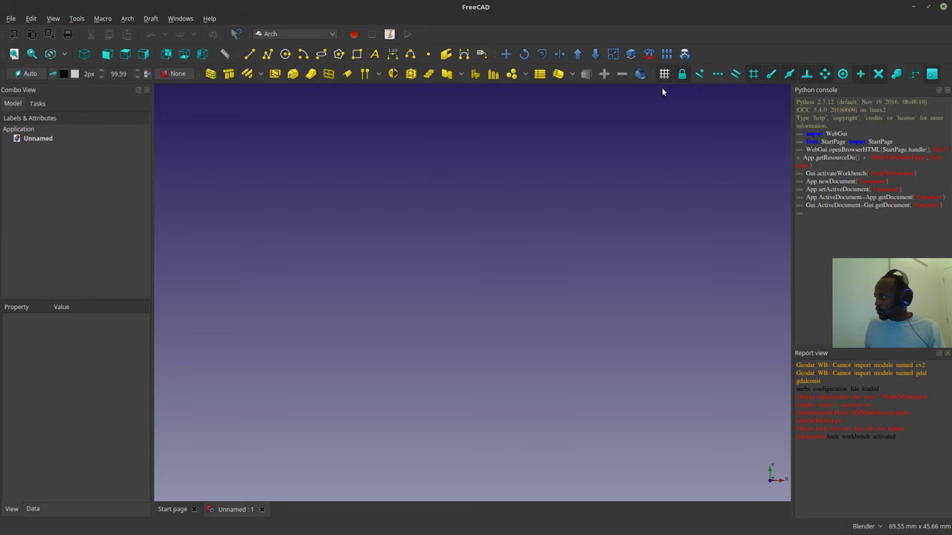
{"action": "scroll", "coordinate": [394, 304], "scroll_direction": "down", "scroll_amount": 20}
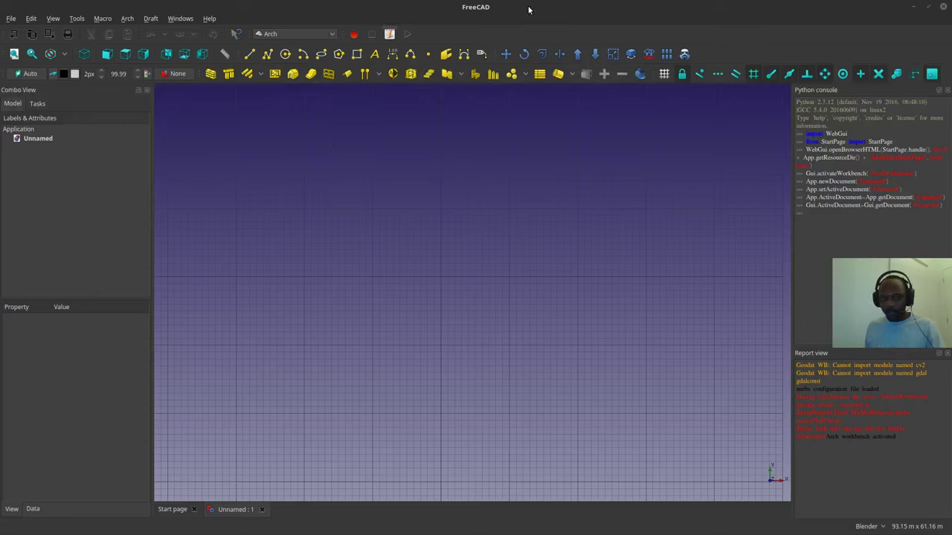
{"action": "left_click", "coordinate": [267, 53]}
{"action": "left_click", "coordinate": [423, 196]}
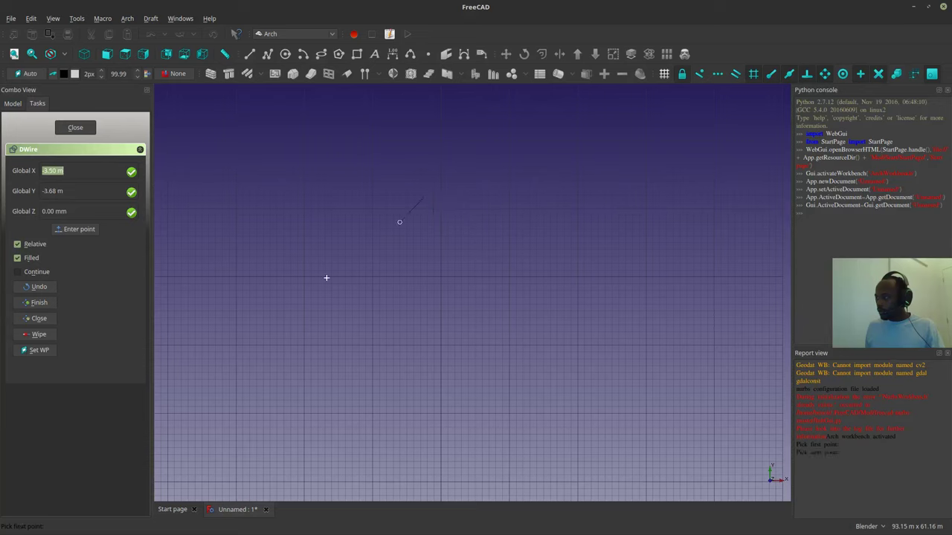
{"action": "left_click", "coordinate": [304, 304]}
{"action": "left_click", "coordinate": [357, 401]}
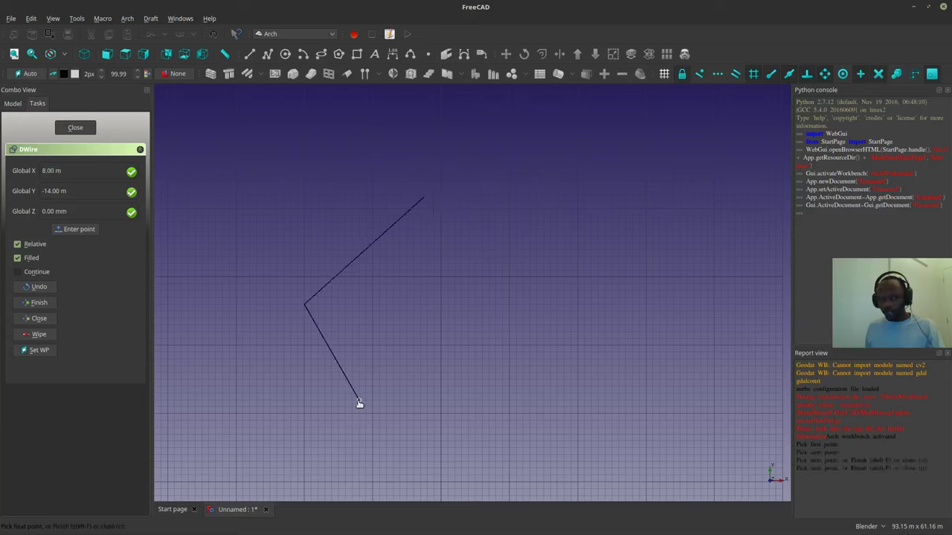
{"action": "left_click", "coordinate": [472, 364]}
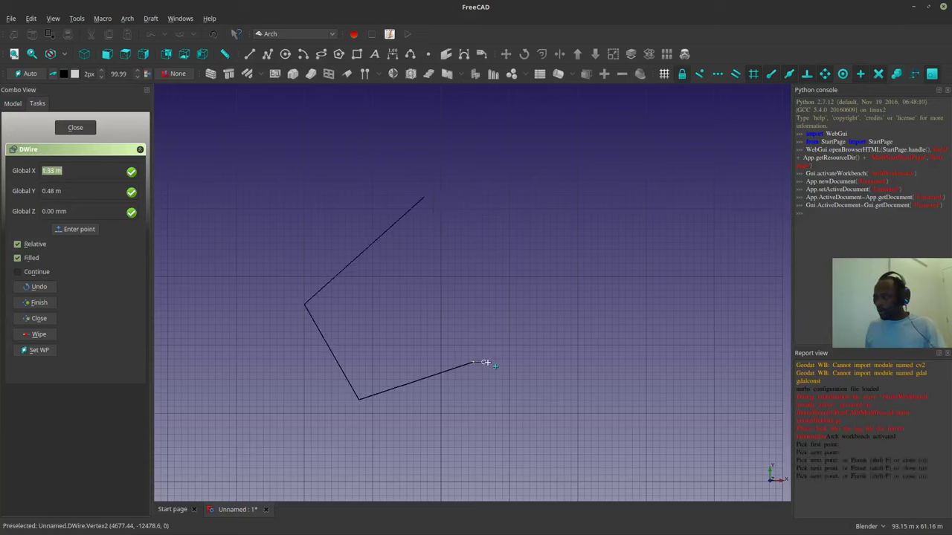
{"action": "left_click", "coordinate": [592, 367]}
{"action": "key", "text": "Escape"}
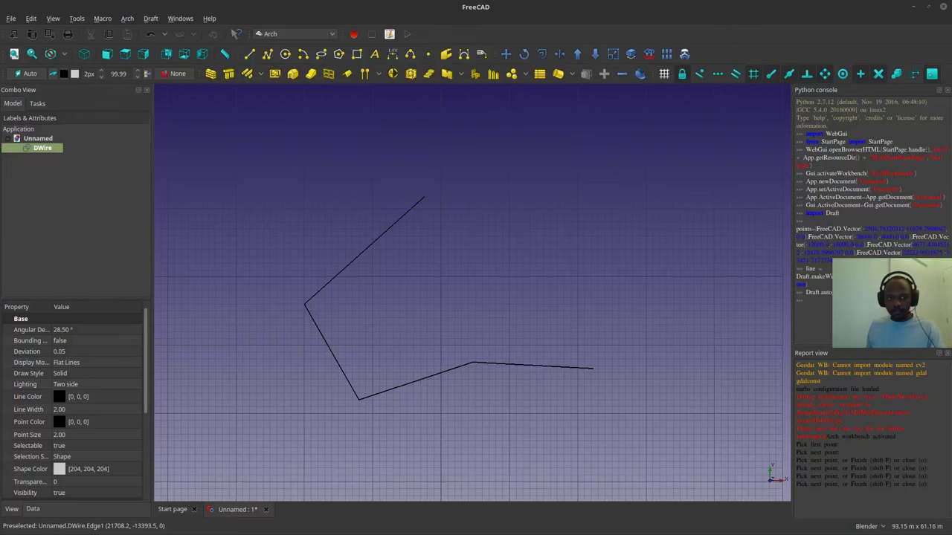
- Create an Arch wall from the drawn wire
{"action": "middle_click_drag", "start_coordinate": [435, 392], "coordinate": [441, 365]}
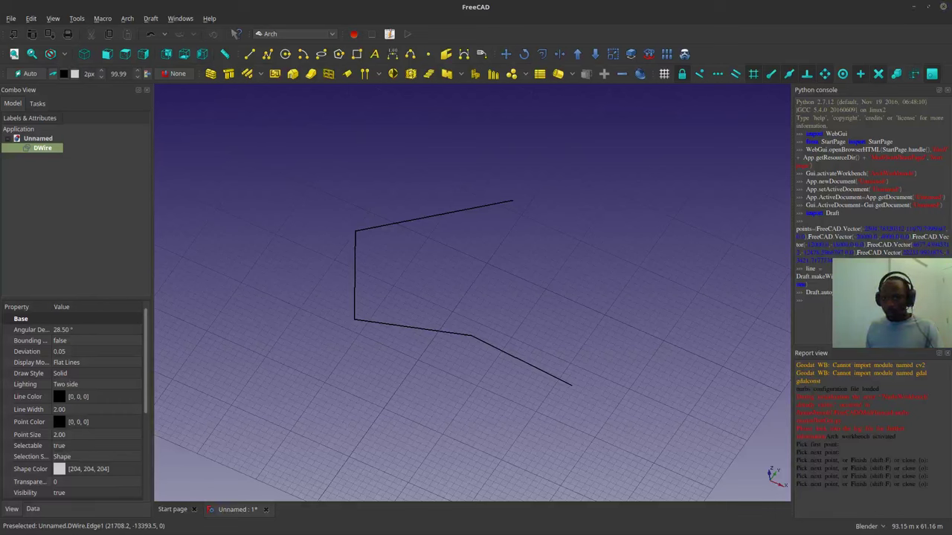
{"action": "middle_click_drag", "start_coordinate": [292, 224], "coordinate": [298, 223]}
{"action": "left_click", "coordinate": [421, 220]}
{"action": "left_click", "coordinate": [210, 75]}
- Make the wall's base wire visible and set its line width to 6
{"action": "middle_click_drag", "start_coordinate": [482, 286], "coordinate": [262, 161]}
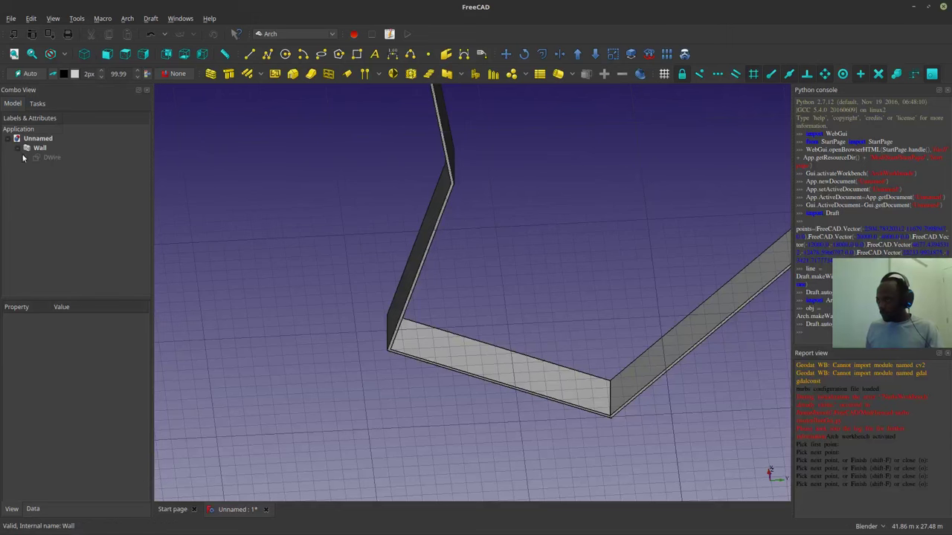
{"action": "left_click", "coordinate": [52, 157]}
{"action": "scroll", "coordinate": [444, 235], "scroll_direction": "up", "scroll_amount": 8}
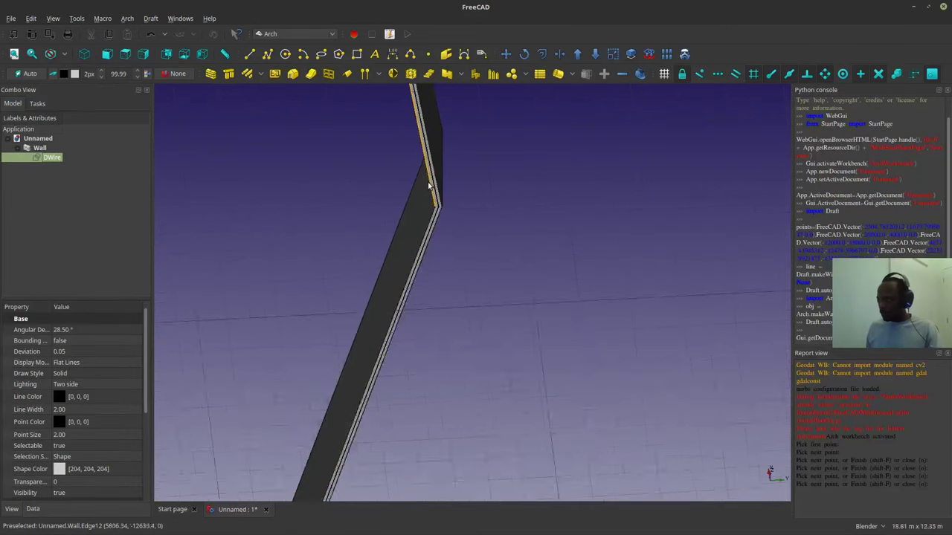
{"action": "scroll", "coordinate": [444, 235], "scroll_direction": "up", "scroll_amount": 2}
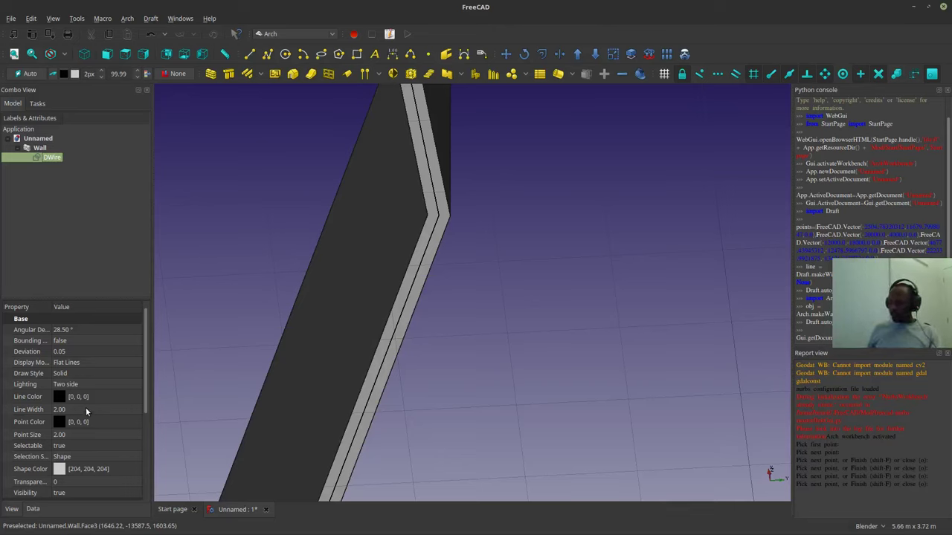
{"action": "left_click", "coordinate": [83, 410]}
{"action": "scroll", "coordinate": [83, 411], "scroll_direction": "up", "scroll_amount": 2}
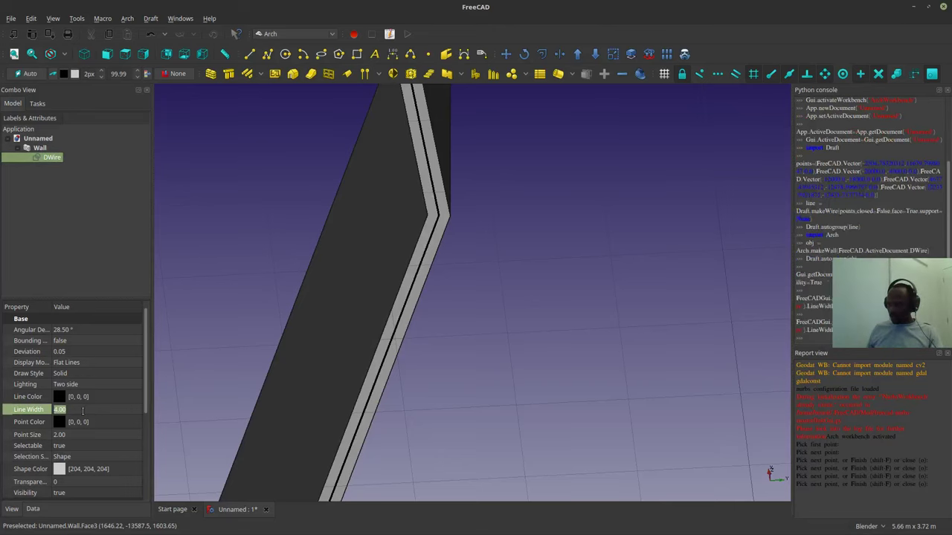
{"action": "scroll", "coordinate": [83, 410], "scroll_direction": "up", "scroll_amount": 2}
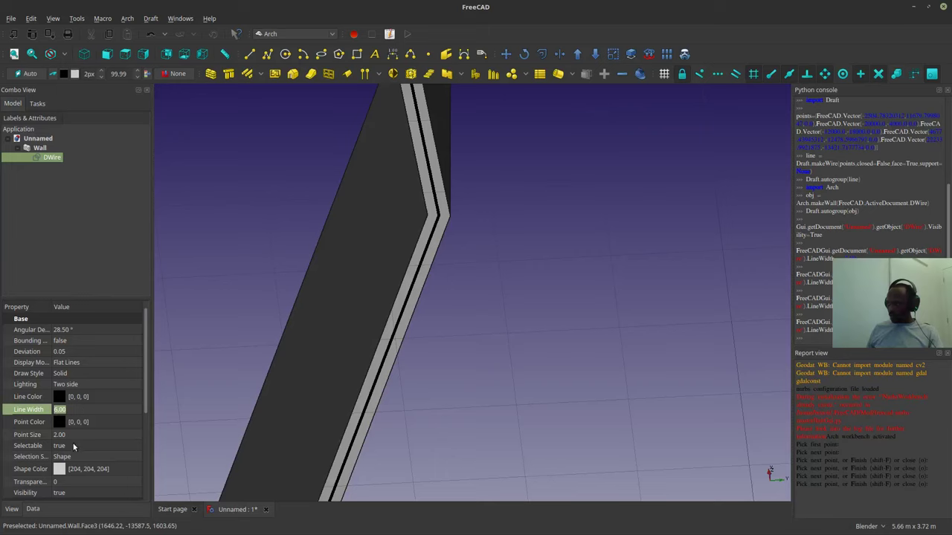
- Set the base wire's line color to light yellow so it stands out against the wall
{"action": "left_click", "coordinate": [91, 422]}
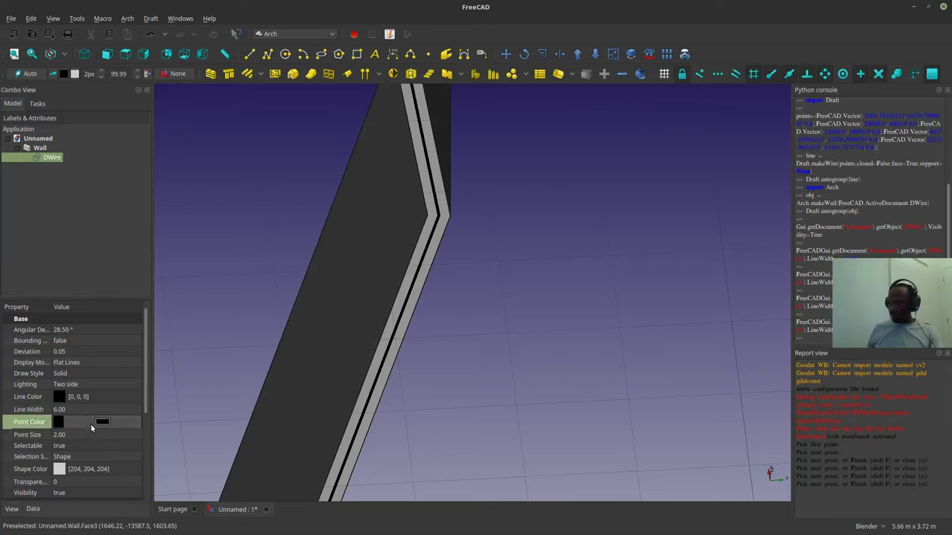
{"action": "left_click", "coordinate": [89, 396]}
{"action": "left_click", "coordinate": [102, 396]}
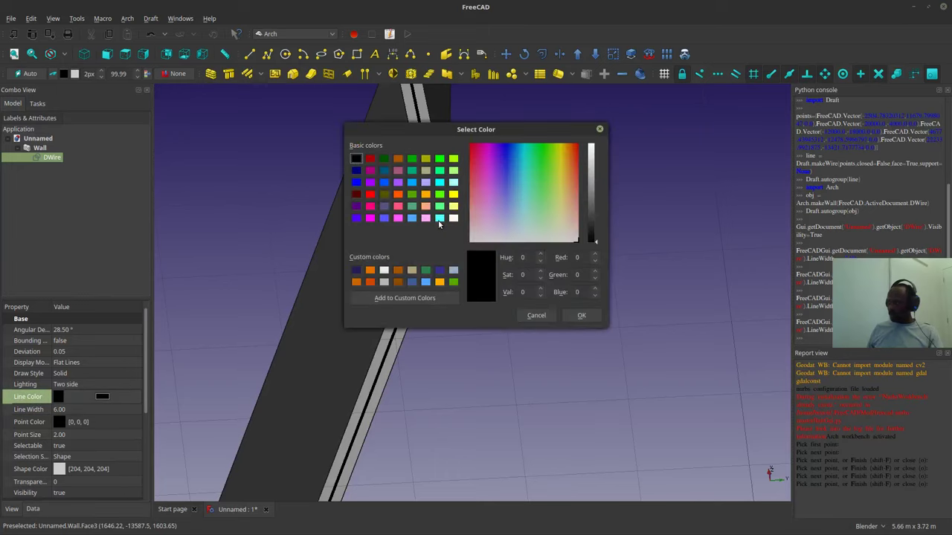
{"action": "left_click", "coordinate": [454, 207]}
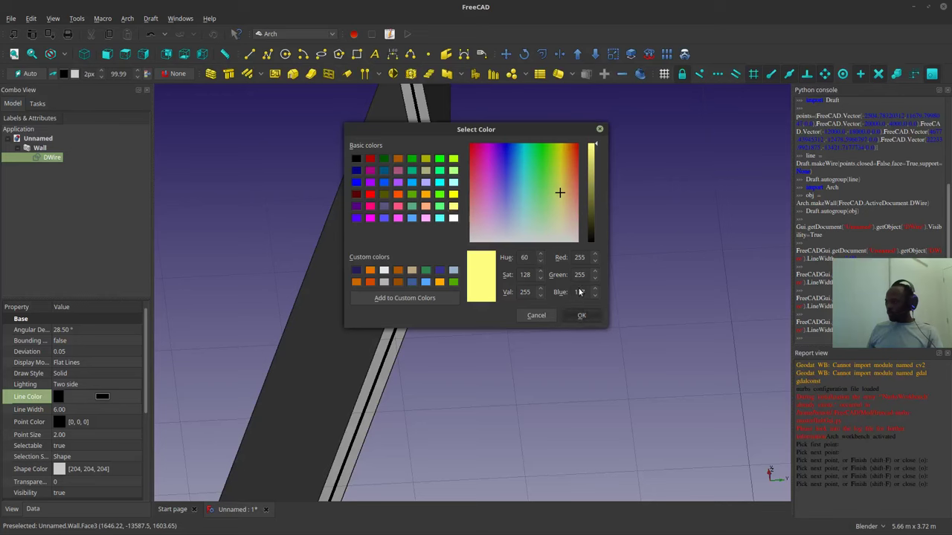
{"action": "left_click", "coordinate": [582, 315]}
{"action": "middle_click_drag", "start_coordinate": [585, 238], "coordinate": [607, 270]}
{"action": "scroll", "coordinate": [552, 265], "scroll_direction": "up", "scroll_amount": 10}
{"action": "scroll", "coordinate": [650, 281], "scroll_direction": "down", "scroll_amount": 2}
{"action": "scroll", "coordinate": [607, 270], "scroll_direction": "down", "scroll_amount": 2}
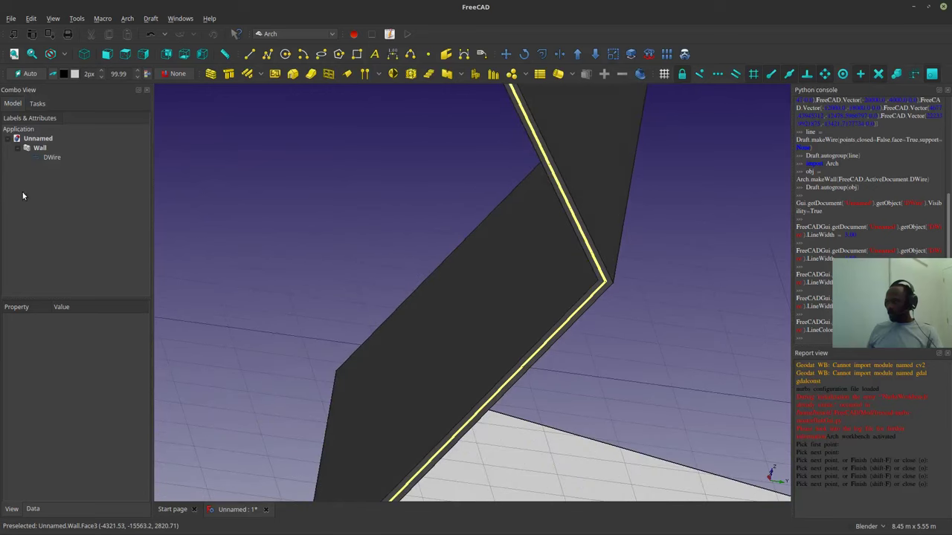
- Select the wall and display its data properties
{"action": "left_click", "coordinate": [44, 158]}
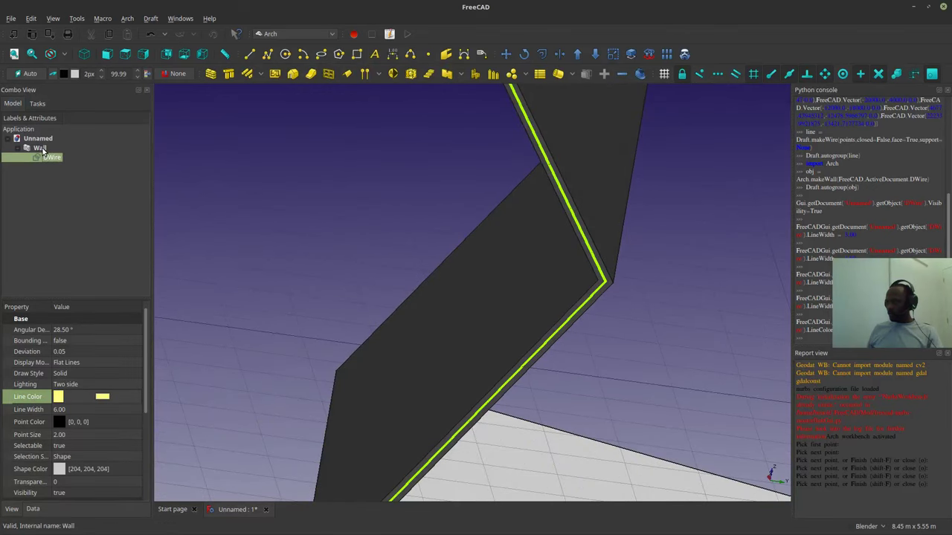
{"action": "left_click", "coordinate": [40, 148]}
{"action": "left_click", "coordinate": [84, 341]}
{"action": "left_click", "coordinate": [85, 340]}
{"action": "left_click", "coordinate": [33, 512]}
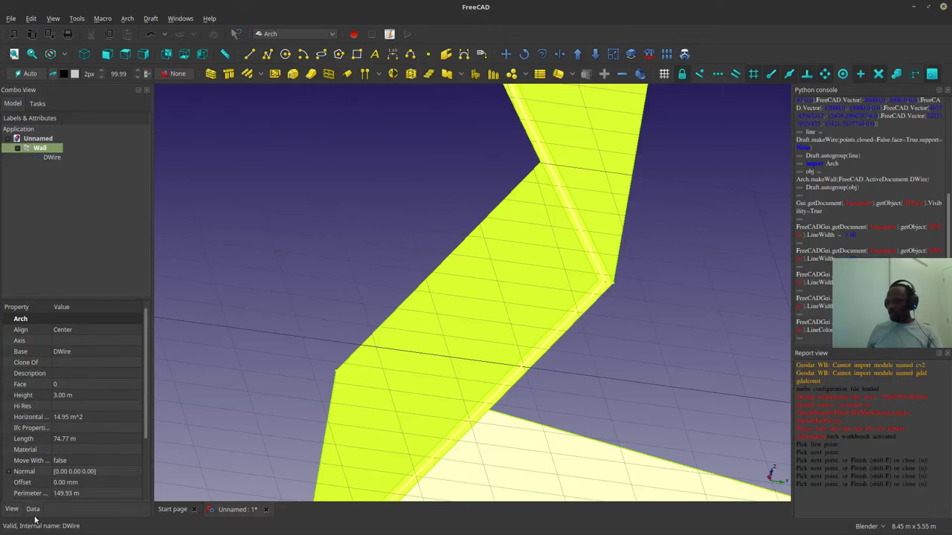
- Set the wall's alignment relative to its base wire to Right
{"action": "left_click", "coordinate": [116, 329]}
{"action": "left_click", "coordinate": [88, 330]}
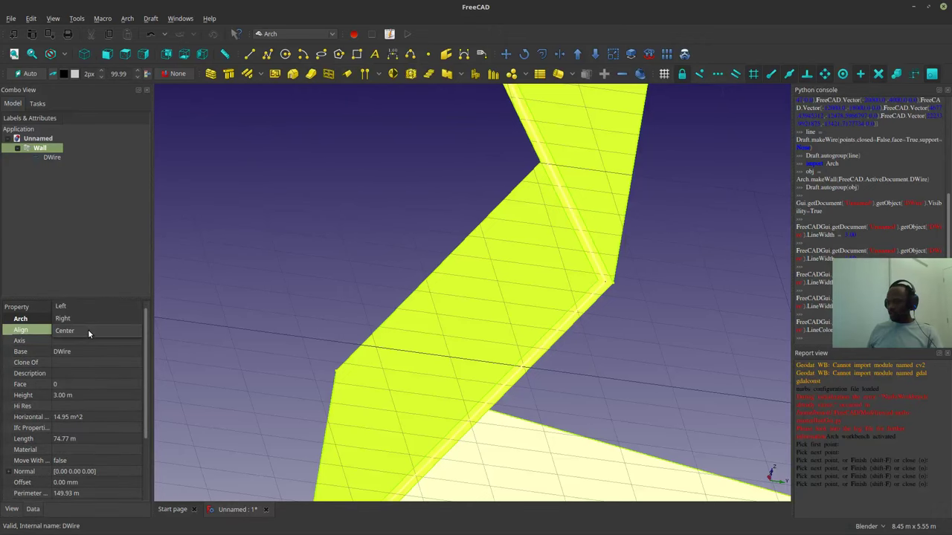
{"action": "left_click", "coordinate": [89, 318]}
{"action": "left_click", "coordinate": [398, 272]}
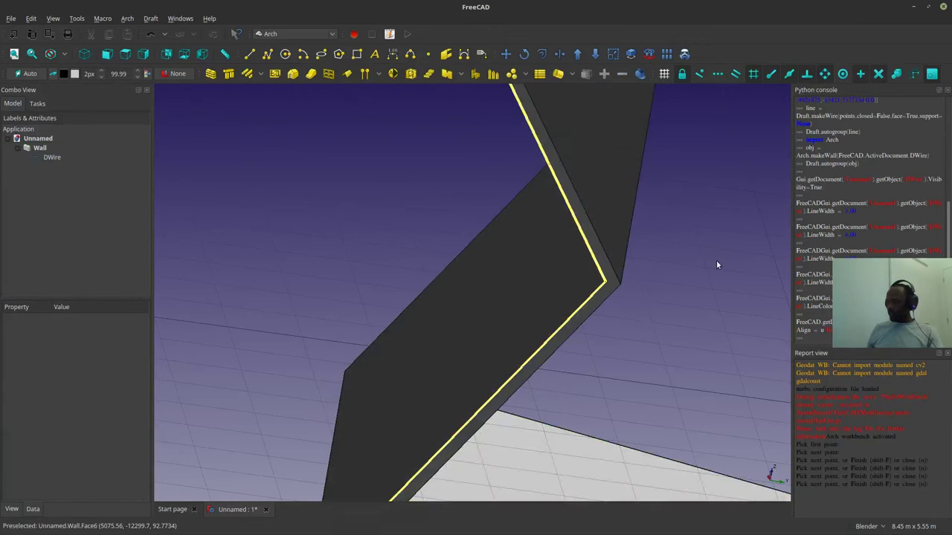
{"action": "scroll", "coordinate": [627, 280], "scroll_direction": "up", "scroll_amount": 2}
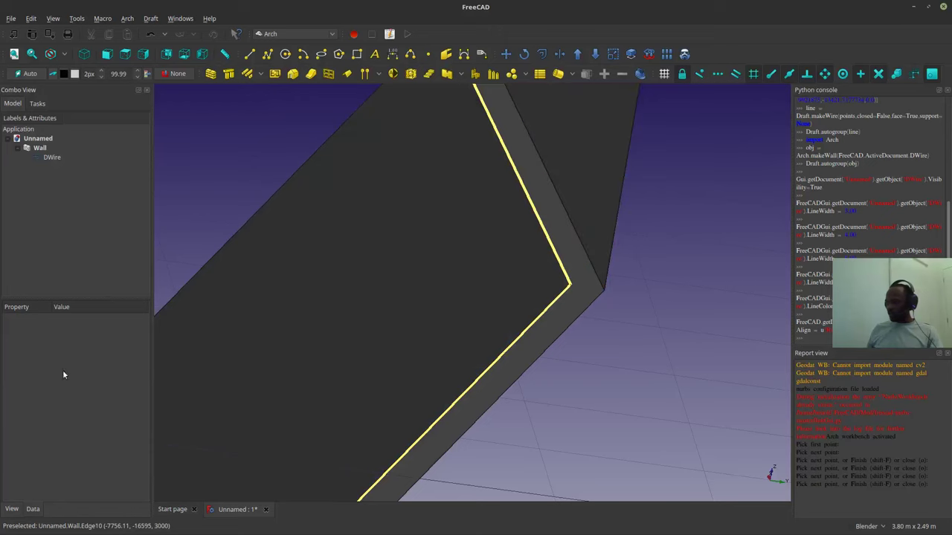
- Set the wall's alignment to Left so it sits on the other side of its base wire
{"action": "left_click", "coordinate": [29, 148]}
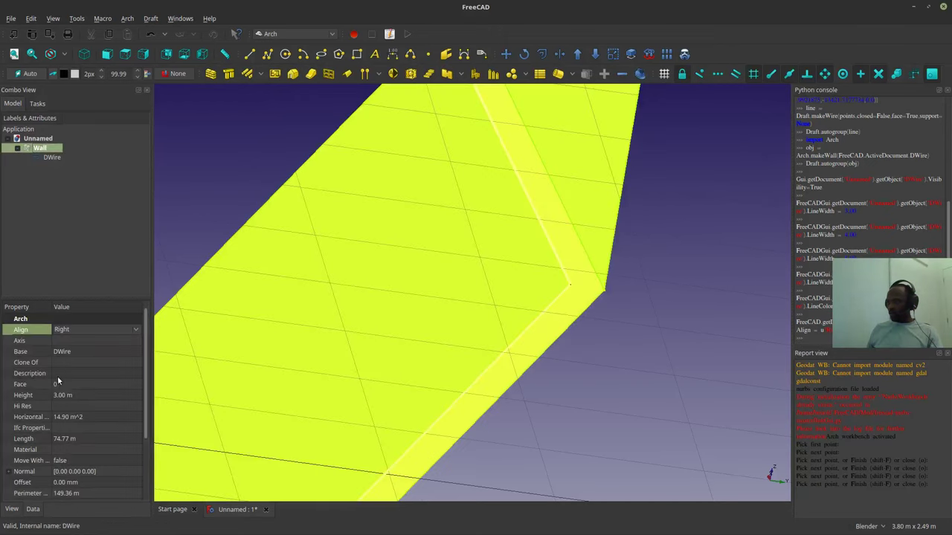
{"action": "left_click", "coordinate": [88, 329]}
{"action": "left_click", "coordinate": [82, 318]}
{"action": "left_click", "coordinate": [249, 165]}
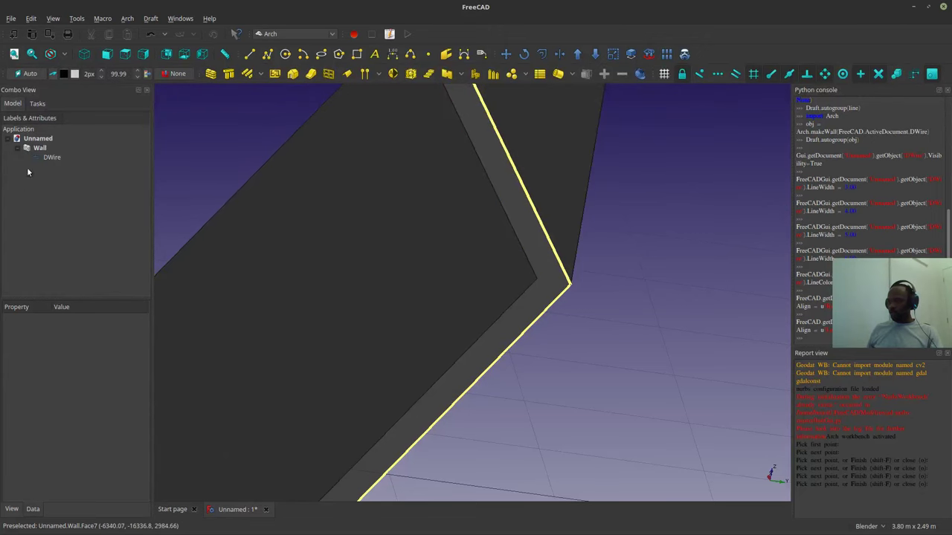
- Create a second Arch wall from the same base wire
{"action": "left_click", "coordinate": [47, 158]}
{"action": "scroll", "coordinate": [346, 287], "scroll_direction": "down", "scroll_amount": 8}
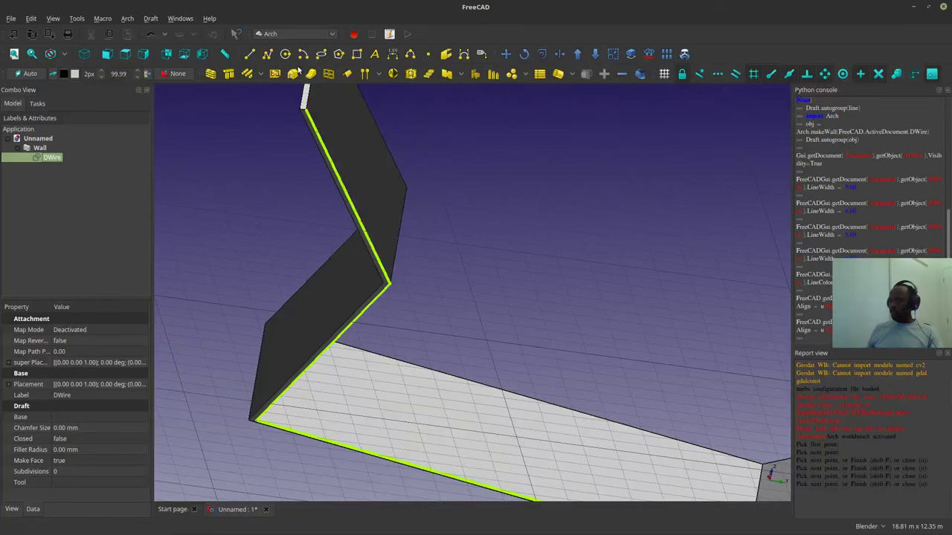
{"action": "left_click", "coordinate": [211, 74]}
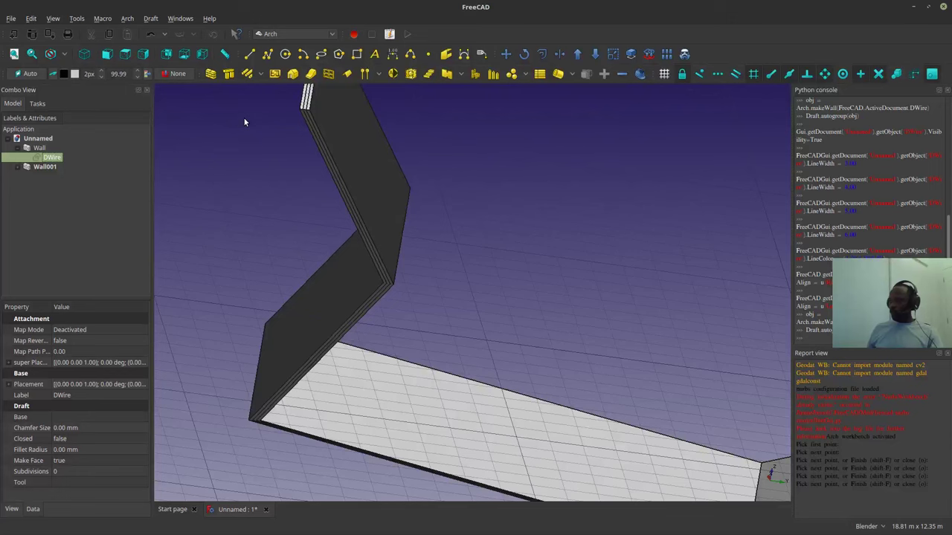
- Set the second wall's alignment to Right so the two walls lie on opposite sides of the shared wire
{"action": "left_click", "coordinate": [38, 170]}
{"action": "scroll", "coordinate": [442, 240], "scroll_direction": "up", "scroll_amount": 4}
{"action": "middle_click_drag", "start_coordinate": [272, 330], "coordinate": [394, 298], "text": "shift"}
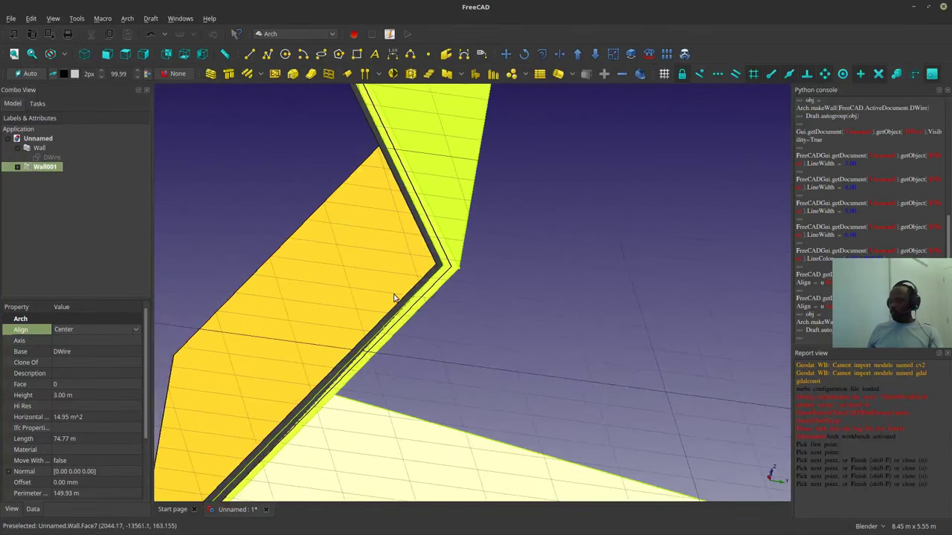
{"action": "scroll", "coordinate": [399, 293], "scroll_direction": "up", "scroll_amount": 3}
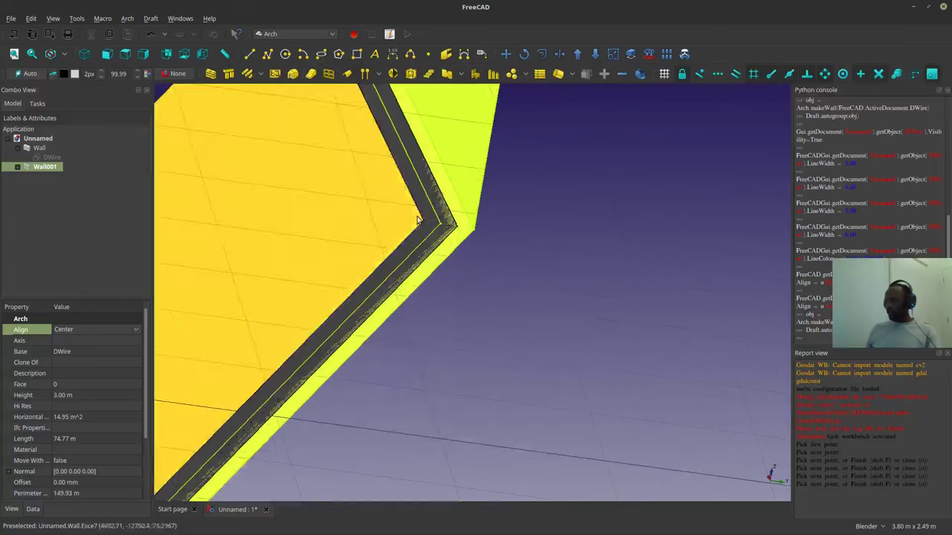
{"action": "scroll", "coordinate": [418, 221], "scroll_direction": "up", "scroll_amount": 2}
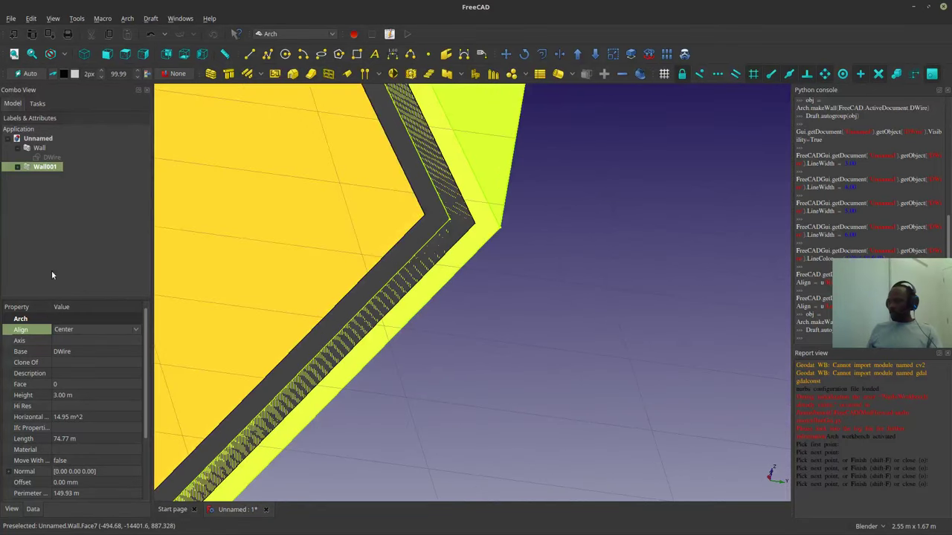
{"action": "scroll", "coordinate": [472, 249], "scroll_direction": "down", "scroll_amount": 14}
{"action": "middle_click_drag", "start_coordinate": [461, 174], "coordinate": [446, 253]}
{"action": "scroll", "coordinate": [442, 271], "scroll_direction": "down", "scroll_amount": 2}
{"action": "scroll", "coordinate": [424, 337], "scroll_direction": "up", "scroll_amount": 4}
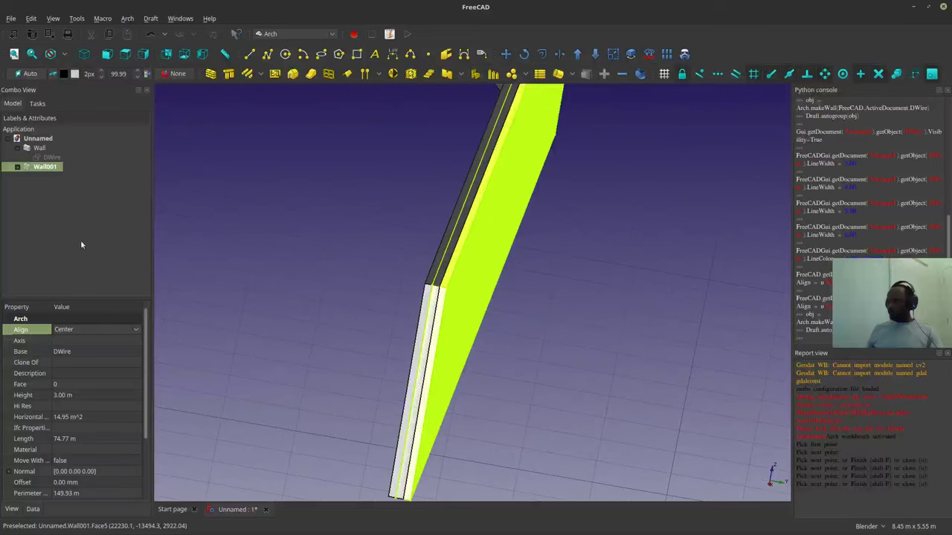
{"action": "left_click", "coordinate": [82, 329]}
{"action": "left_click", "coordinate": [81, 318]}
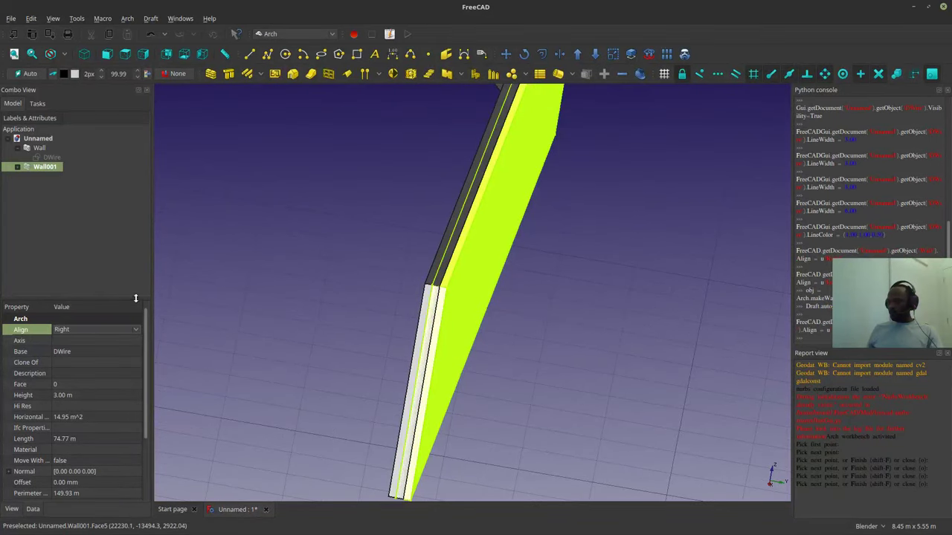
{"action": "left_click", "coordinate": [298, 256]}
{"action": "middle_click_drag", "start_coordinate": [558, 308], "coordinate": [546, 181]}
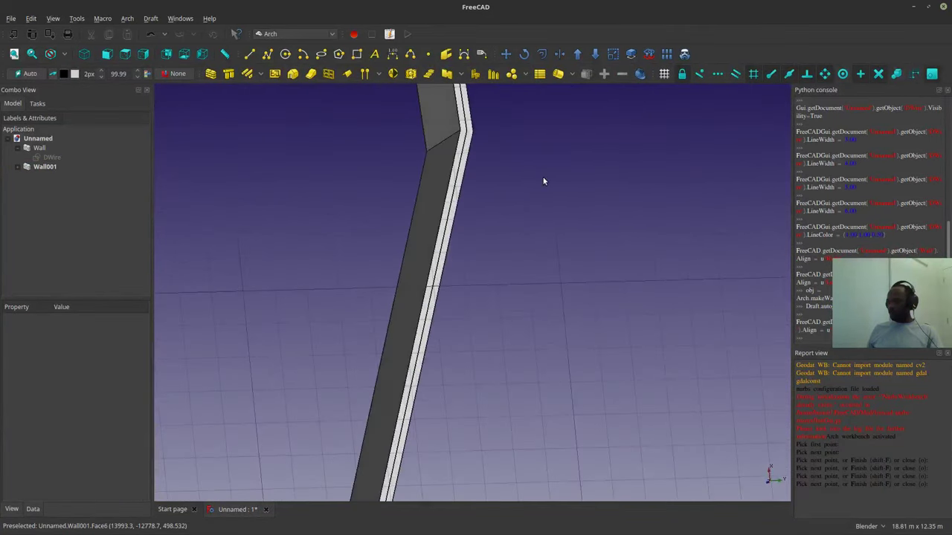
- Make the shared base wire visible again and inspect it between the two walls
{"action": "left_click", "coordinate": [53, 157]}
{"action": "key", "text": "space"}
{"action": "scroll", "coordinate": [581, 270], "scroll_direction": "down", "scroll_amount": 1}
{"action": "left_click", "coordinate": [581, 270]}
{"action": "middle_click_drag", "start_coordinate": [581, 269], "coordinate": [414, 270]}
{"action": "scroll", "coordinate": [414, 268], "scroll_direction": "up", "scroll_amount": 4}
{"action": "middle_click_drag", "start_coordinate": [618, 248], "coordinate": [312, 302]}
{"action": "scroll", "coordinate": [349, 333], "scroll_direction": "down", "scroll_amount": 2}
- Set the second wall's offset from the base wire to 100 mm to leave a cavity between the layers
{"action": "left_click", "coordinate": [312, 302]}
{"action": "scroll", "coordinate": [480, 305], "scroll_direction": "up", "scroll_amount": 2}
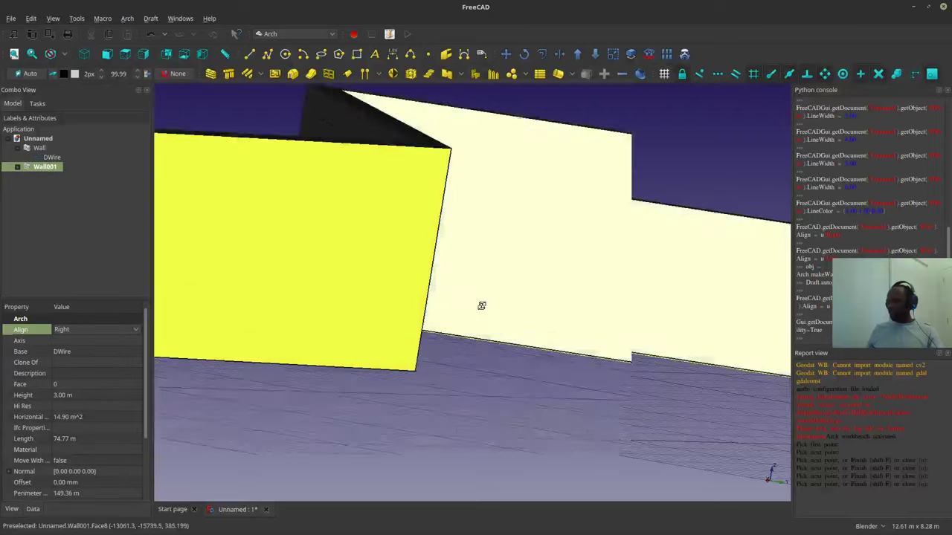
{"action": "middle_click_drag", "start_coordinate": [482, 305], "coordinate": [514, 295]}
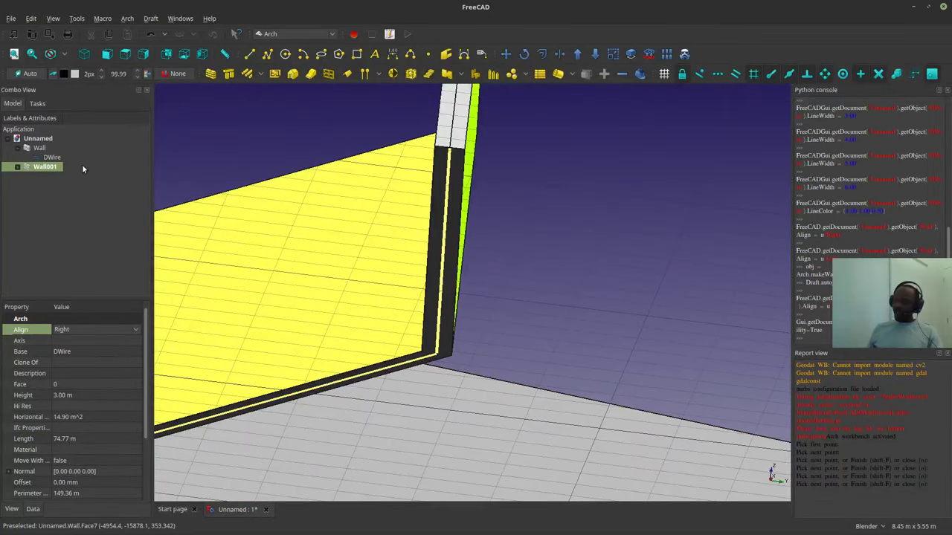
{"action": "scroll", "coordinate": [134, 394], "scroll_direction": "down", "scroll_amount": 3}
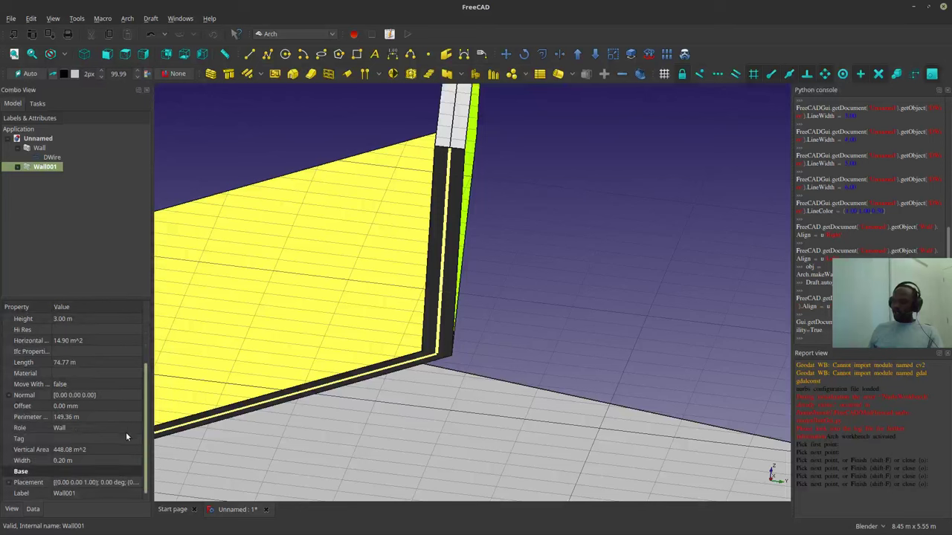
{"action": "left_click", "coordinate": [74, 406]}
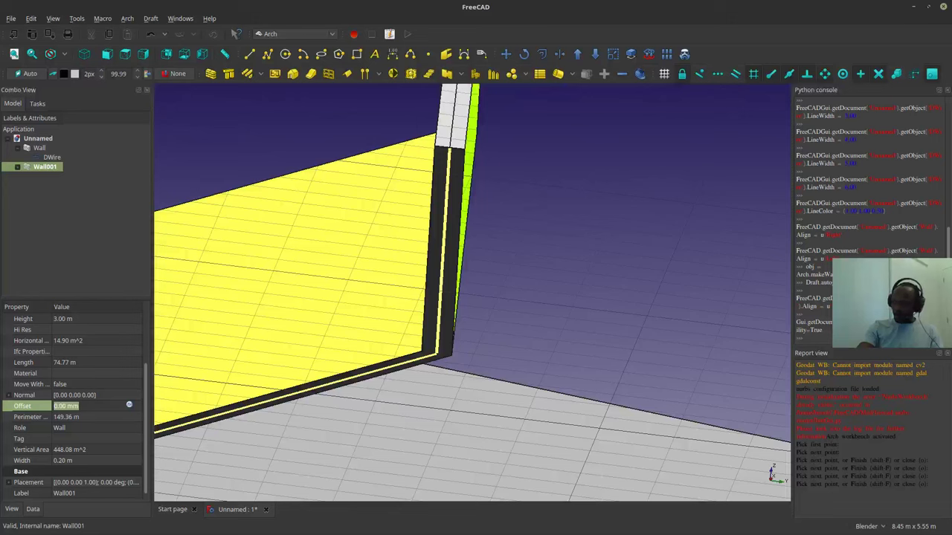
{"action": "type", "text": "10"}
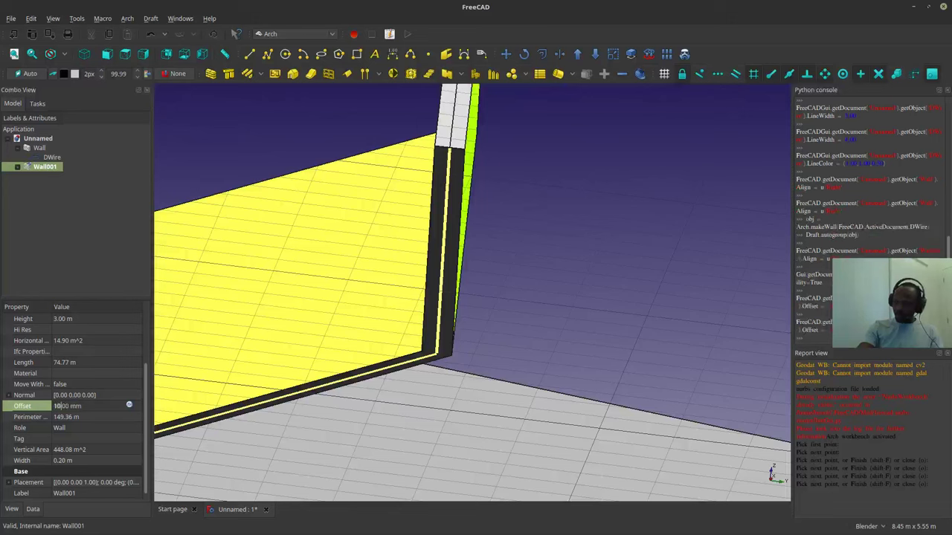
{"action": "type", "text": "0"}
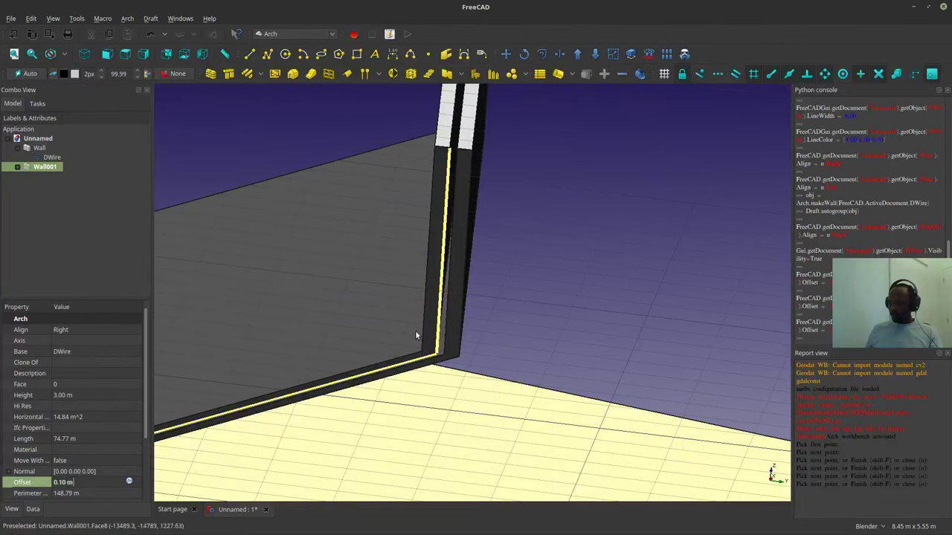
- Set the second wall's width to 0.15 m
{"action": "middle_click_drag", "start_coordinate": [529, 241], "coordinate": [408, 462]}
{"action": "scroll", "coordinate": [407, 459], "scroll_direction": "up", "scroll_amount": 5}
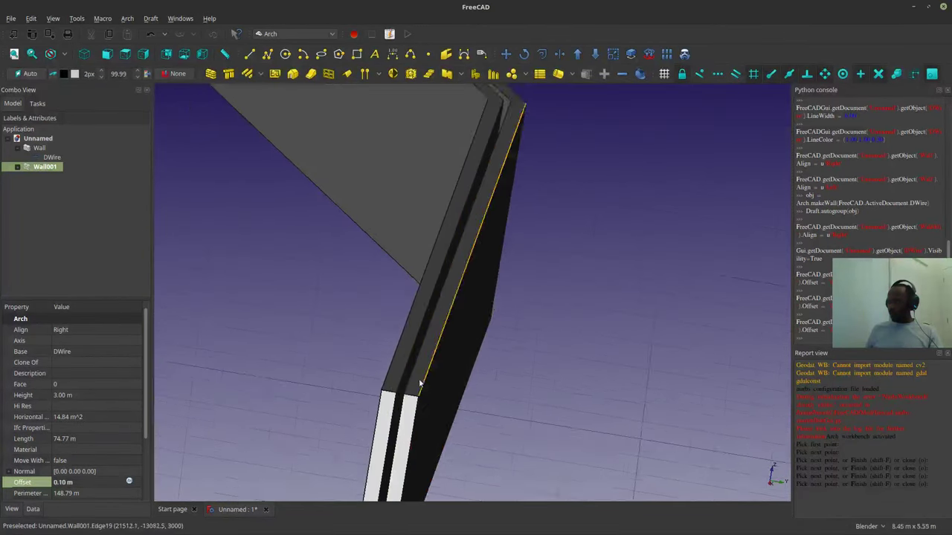
{"action": "scroll", "coordinate": [514, 414], "scroll_direction": "down", "scroll_amount": 3}
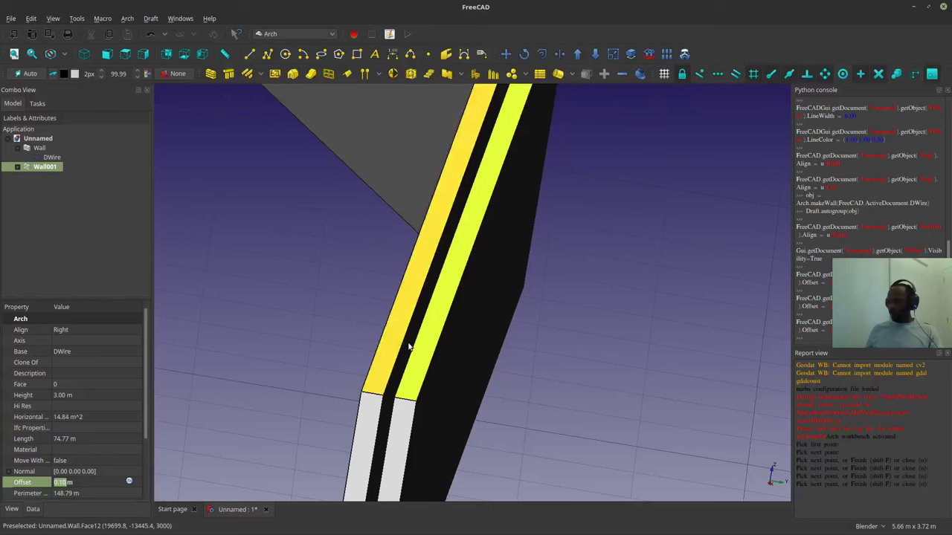
{"action": "middle_click_drag", "start_coordinate": [513, 414], "coordinate": [818, 294]}
{"action": "scroll", "coordinate": [508, 360], "scroll_direction": "up", "scroll_amount": 4}
{"action": "middle_click_drag", "start_coordinate": [297, 394], "coordinate": [440, 335], "text": "shift"}
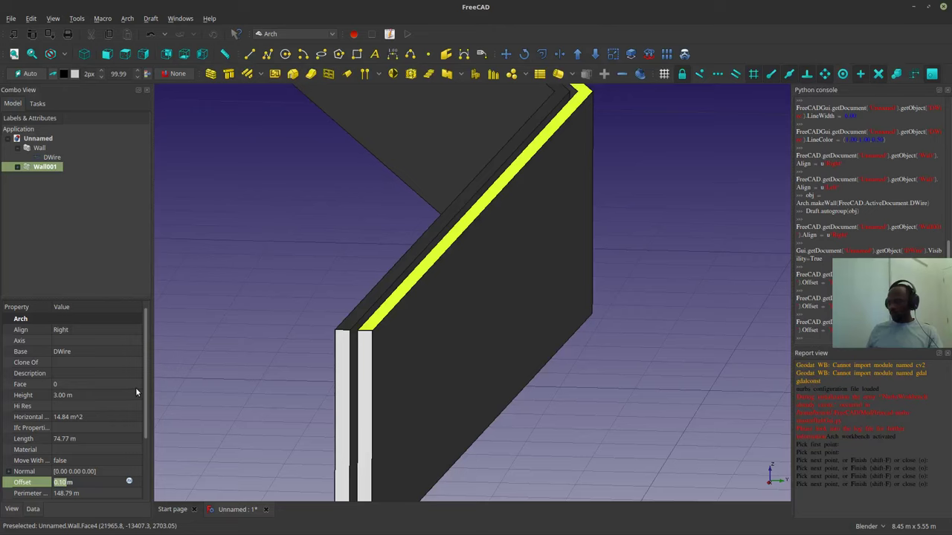
{"action": "left_click", "coordinate": [134, 417]}
{"action": "scroll", "coordinate": [104, 439], "scroll_direction": "down", "scroll_amount": 1}
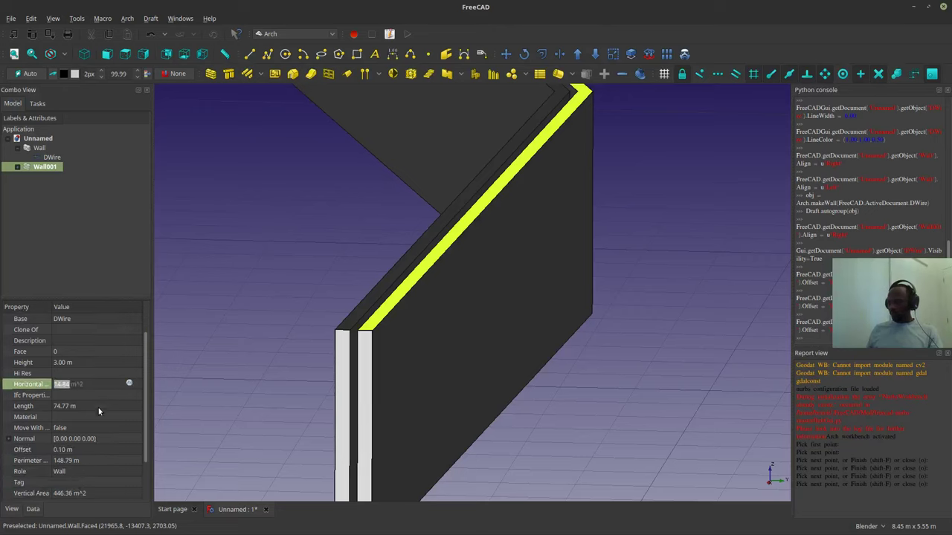
{"action": "scroll", "coordinate": [105, 431], "scroll_direction": "down", "scroll_amount": 2}
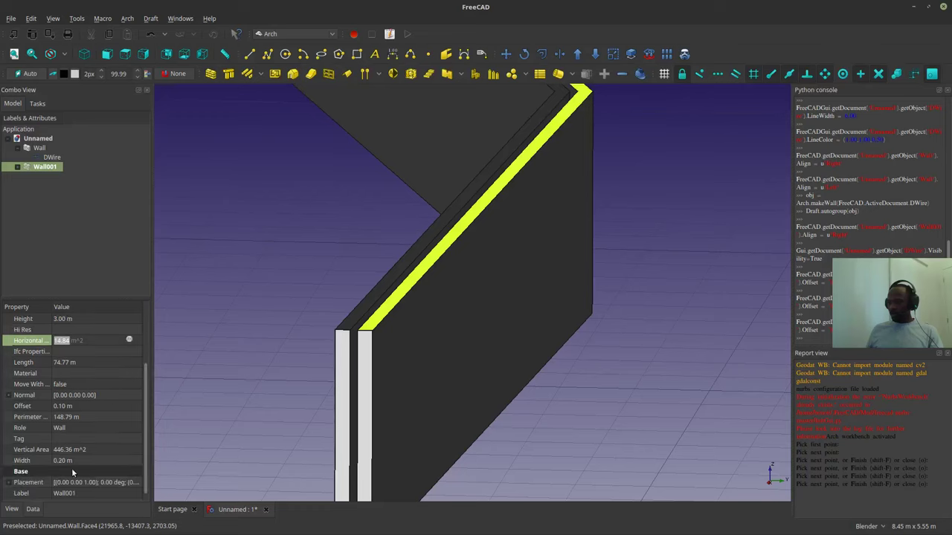
{"action": "left_click", "coordinate": [62, 461]}
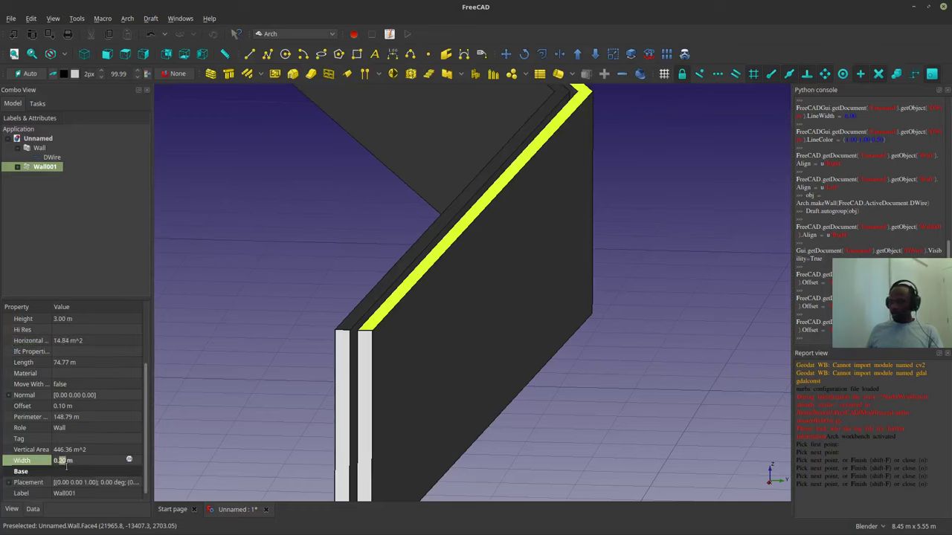
{"action": "type", "text": "0.15"}
{"action": "key", "text": "Return"}
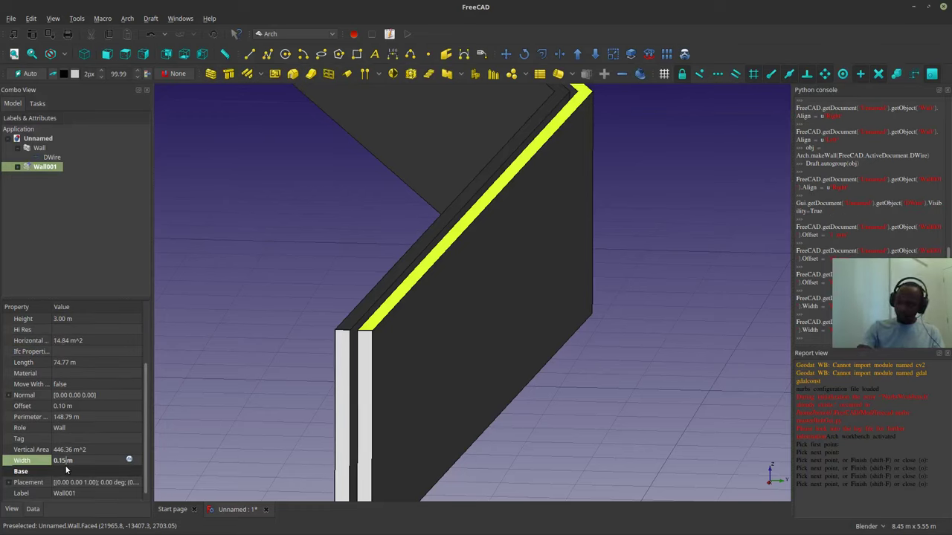
- Change the second wall's shape color to the custom orange (229, 114, 0)
{"action": "middle_click_drag", "start_coordinate": [632, 377], "coordinate": [457, 236]}
{"action": "left_click", "coordinate": [457, 236]}
{"action": "middle_click_drag", "start_coordinate": [453, 345], "coordinate": [580, 344]}
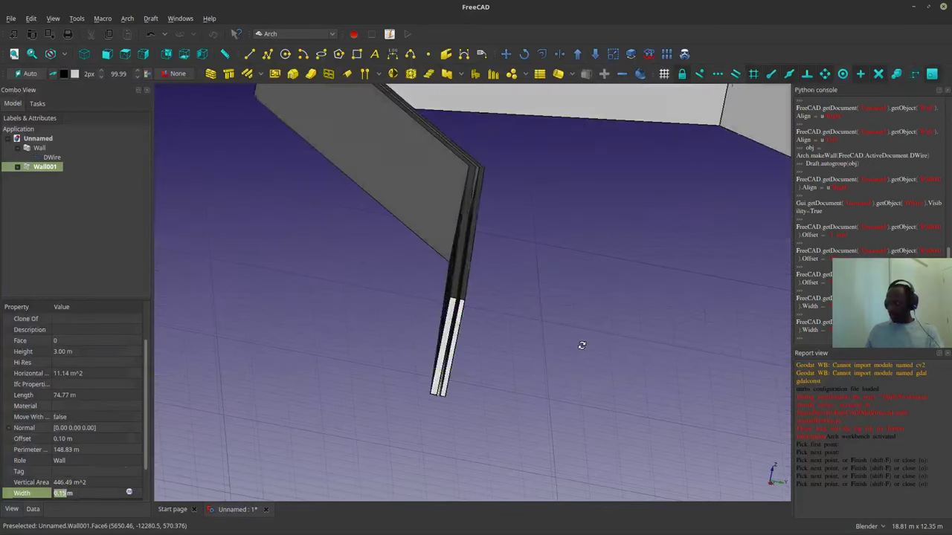
{"action": "middle_click_drag", "start_coordinate": [384, 249], "coordinate": [461, 238]}
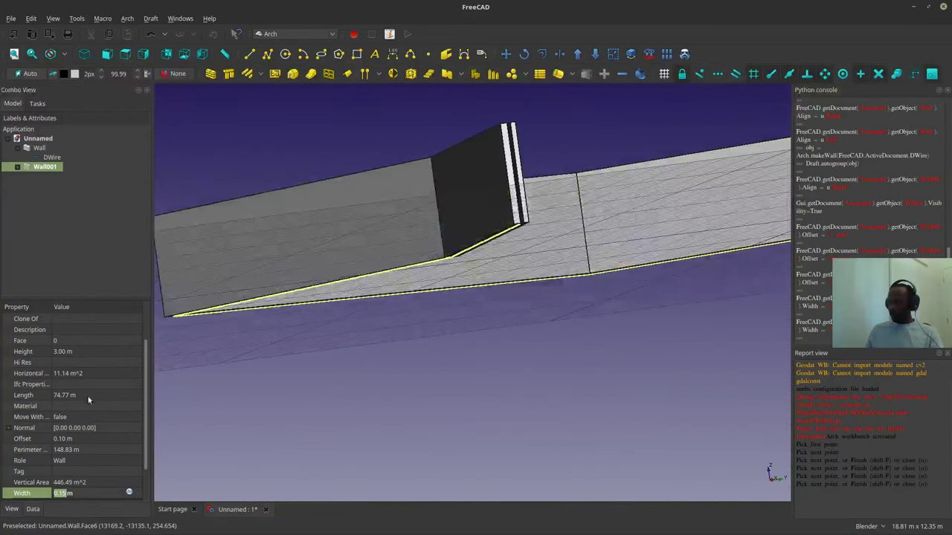
{"action": "left_click", "coordinate": [12, 510]}
{"action": "left_click", "coordinate": [74, 469]}
{"action": "left_click", "coordinate": [105, 468]}
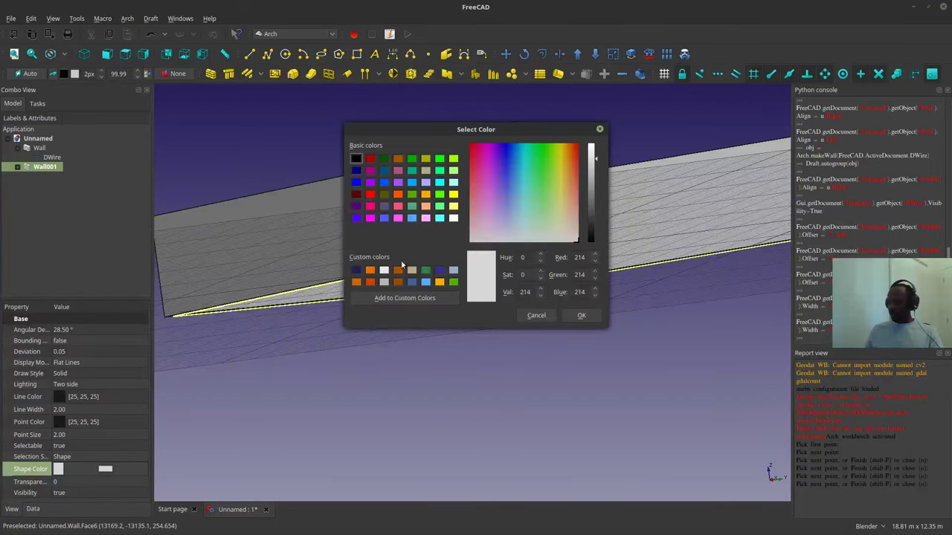
{"action": "left_click", "coordinate": [371, 270]}
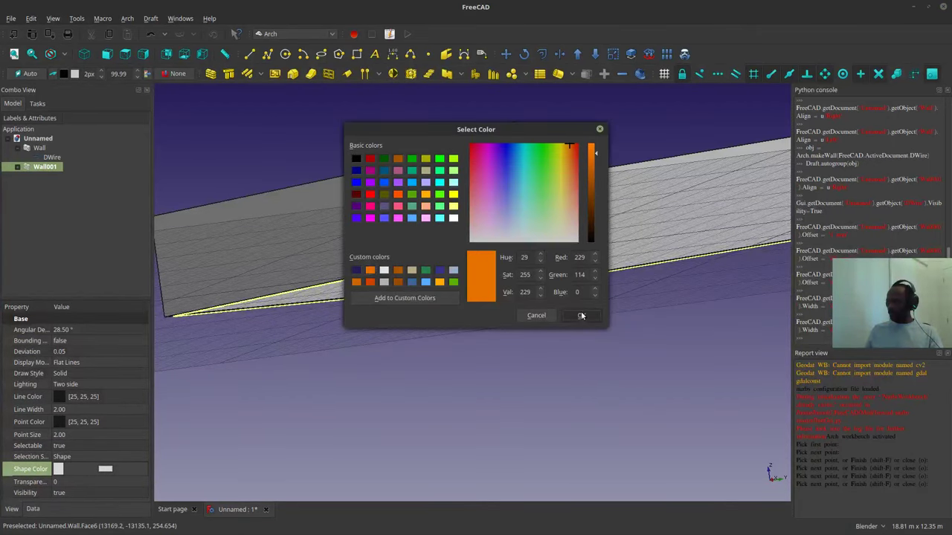
{"action": "left_click", "coordinate": [580, 315]}
{"action": "middle_click_drag", "start_coordinate": [581, 315], "coordinate": [578, 308]}
{"action": "left_click", "coordinate": [577, 308]}
- Set the first wall's width to 0.3 m
{"action": "middle_click_drag", "start_coordinate": [531, 382], "coordinate": [350, 315]}
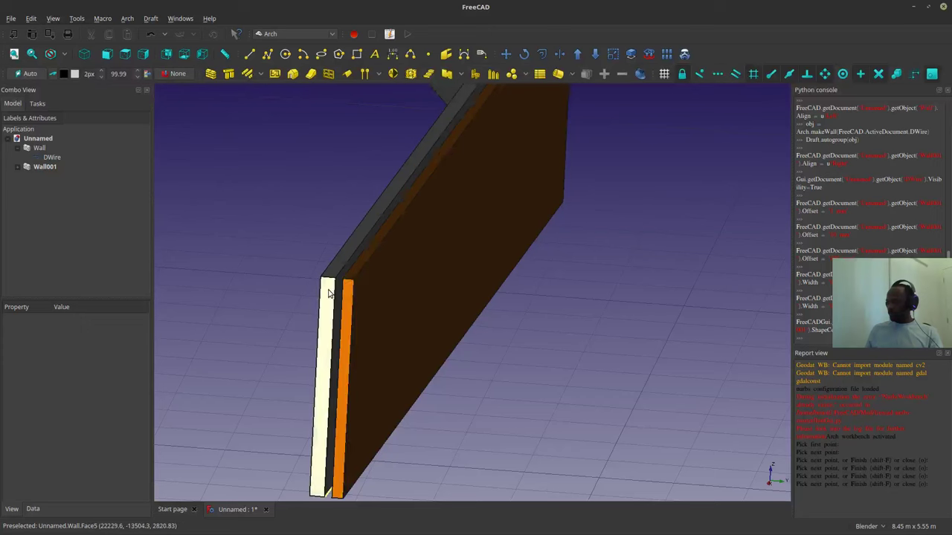
{"action": "scroll", "coordinate": [329, 292], "scroll_direction": "up", "scroll_amount": 2}
{"action": "left_click", "coordinate": [330, 291]}
{"action": "left_click", "coordinate": [64, 471]}
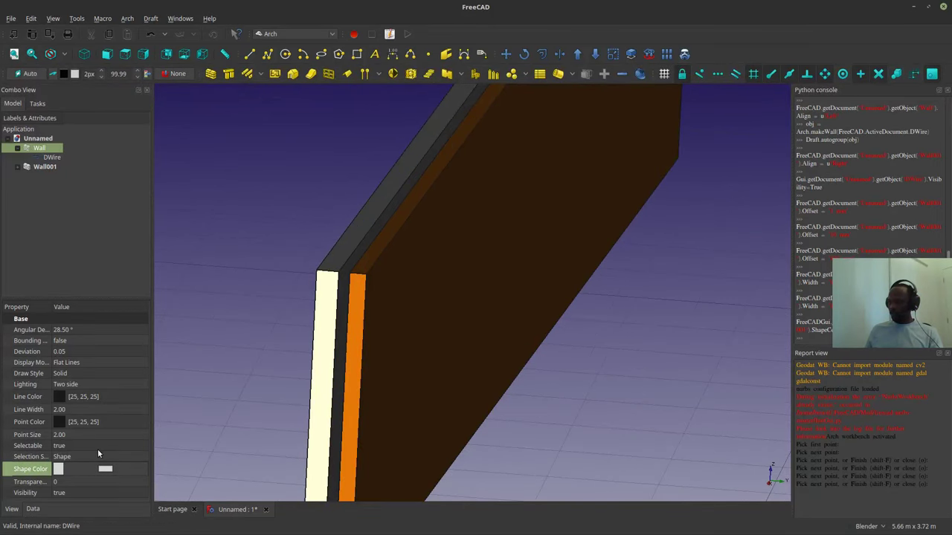
{"action": "left_click", "coordinate": [32, 509]}
{"action": "left_click", "coordinate": [101, 462]}
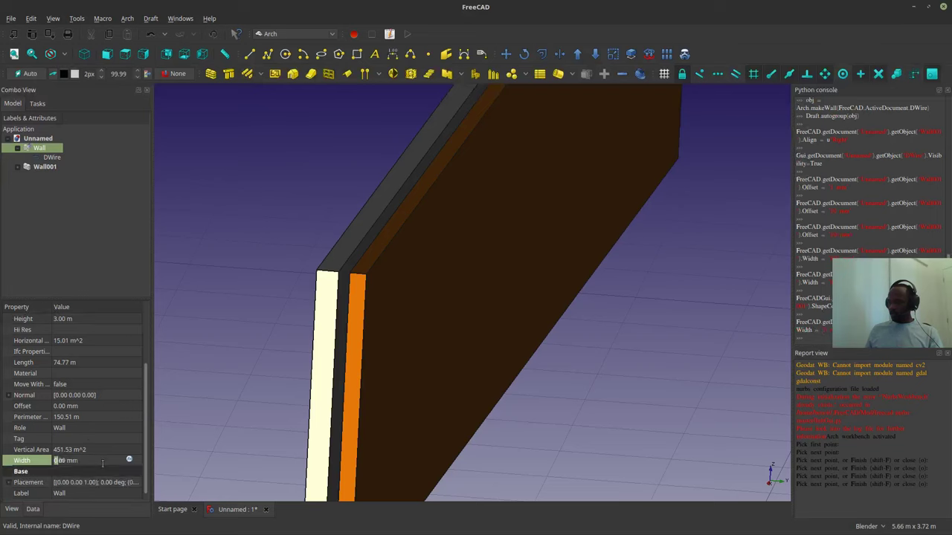
{"action": "scroll", "coordinate": [101, 463], "scroll_direction": "up", "scroll_amount": 2}
{"action": "scroll", "coordinate": [101, 463], "scroll_direction": "up", "scroll_amount": 1}
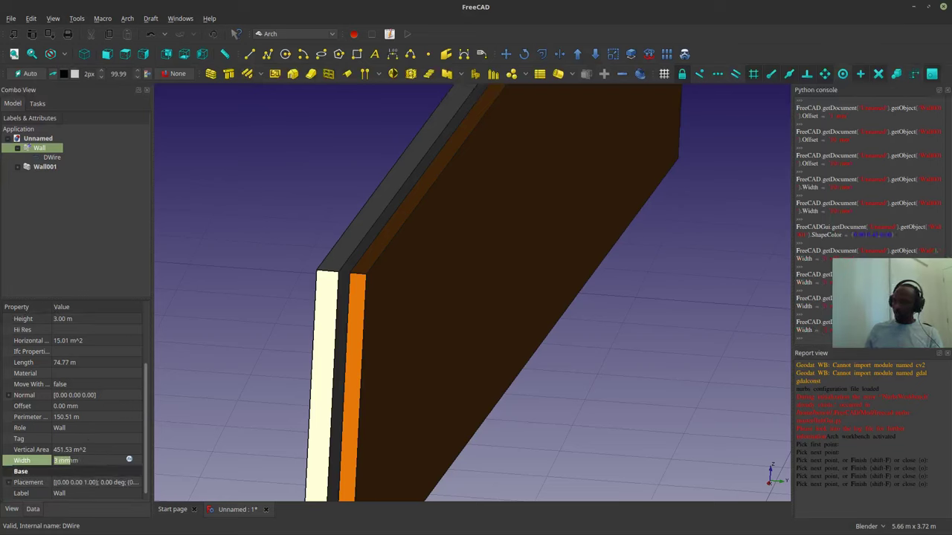
{"action": "type", "text": "0.2"}
{"action": "key", "text": "BackSpace"}
{"action": "type", "text": "3m"}
{"action": "key", "text": "Return"}
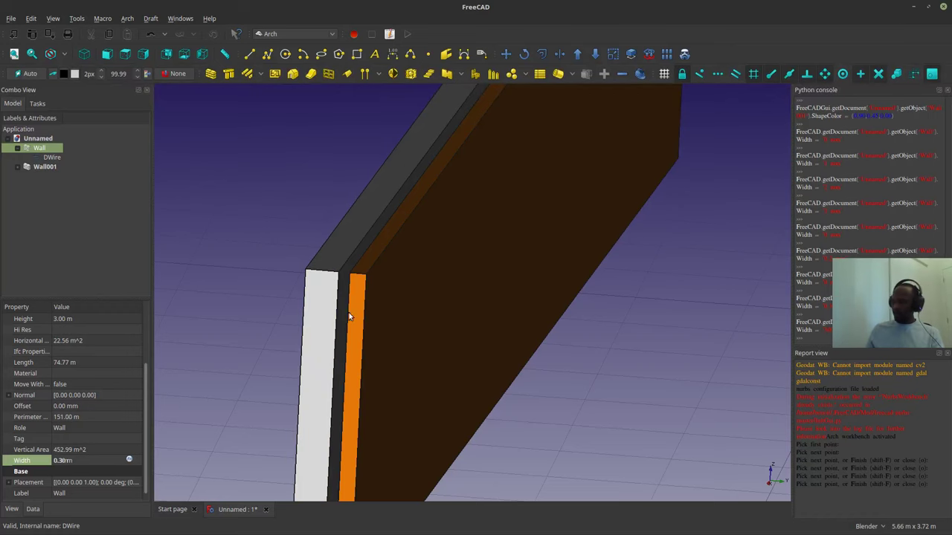
- Expand the second wall in the model tree and examine which base wire it and the first wall use
{"action": "left_click", "coordinate": [584, 350]}
{"action": "scroll", "coordinate": [584, 312], "scroll_direction": "down", "scroll_amount": 4}
{"action": "middle_click_drag", "start_coordinate": [582, 313], "coordinate": [565, 327]}
{"action": "scroll", "coordinate": [564, 327], "scroll_direction": "up", "scroll_amount": 3}
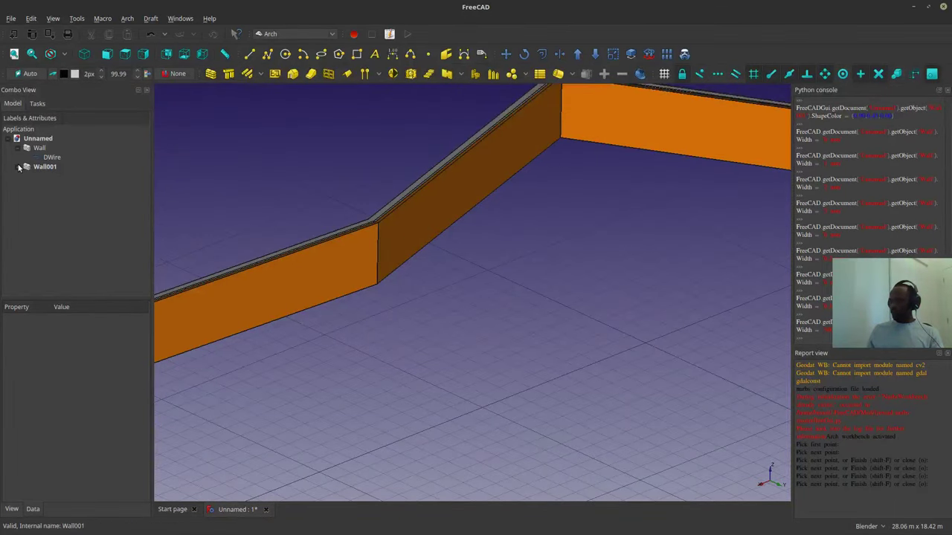
{"action": "left_click", "coordinate": [50, 176]}
{"action": "left_click", "coordinate": [55, 167]}
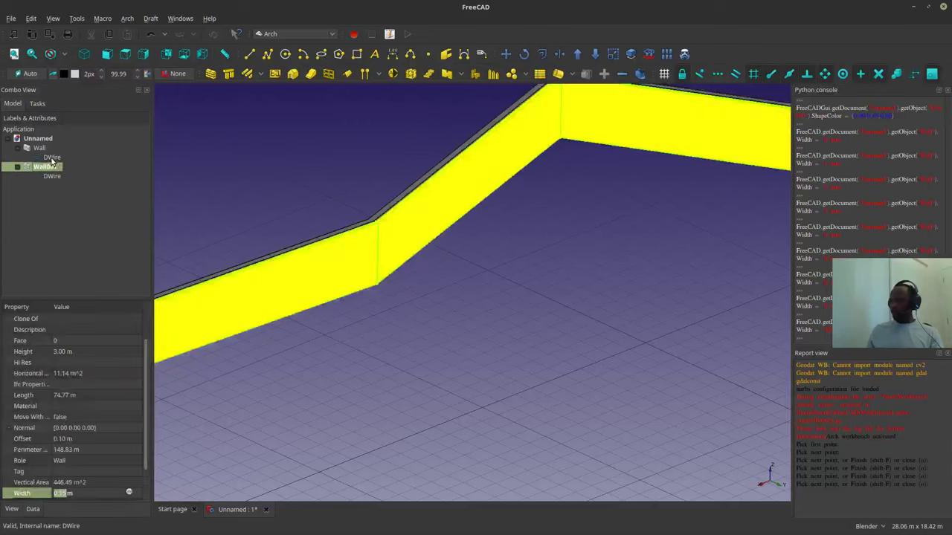
{"action": "left_click", "coordinate": [50, 158]}
- Start editing the shared base wire, set the working plane to XY (top), and finish the wire editing
{"action": "double_click", "coordinate": [51, 177]}
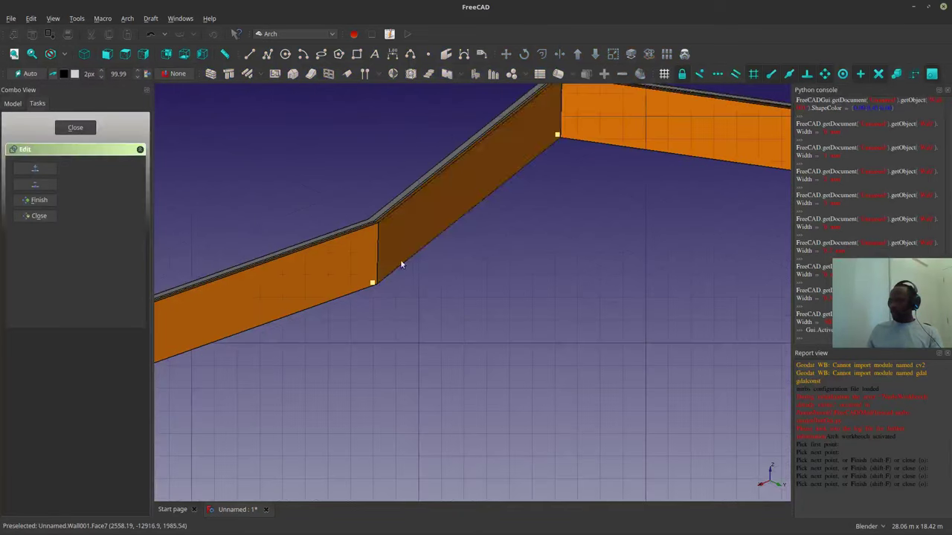
{"action": "left_click", "coordinate": [30, 74]}
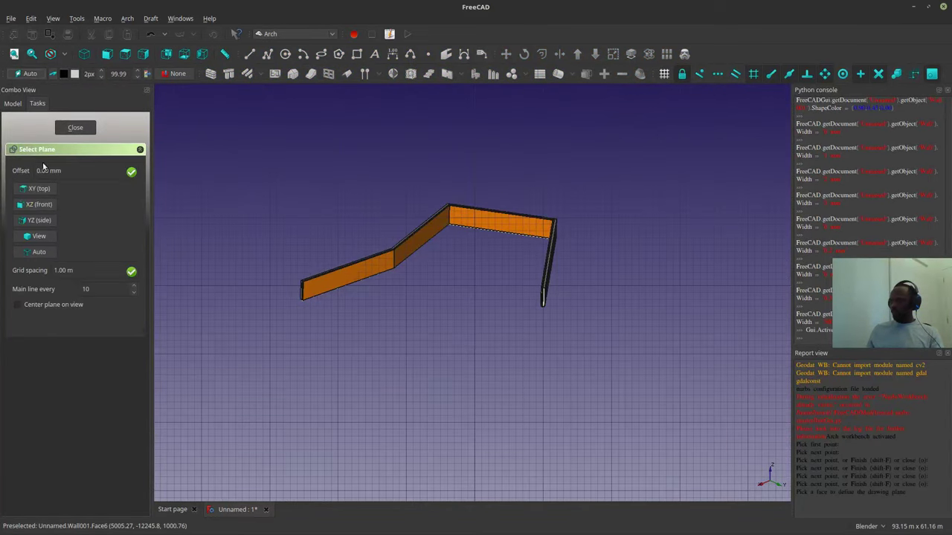
{"action": "left_click", "coordinate": [36, 186]}
{"action": "scroll", "coordinate": [411, 254], "scroll_direction": "up", "scroll_amount": 2}
{"action": "middle_click_drag", "start_coordinate": [411, 254], "coordinate": [431, 287]}
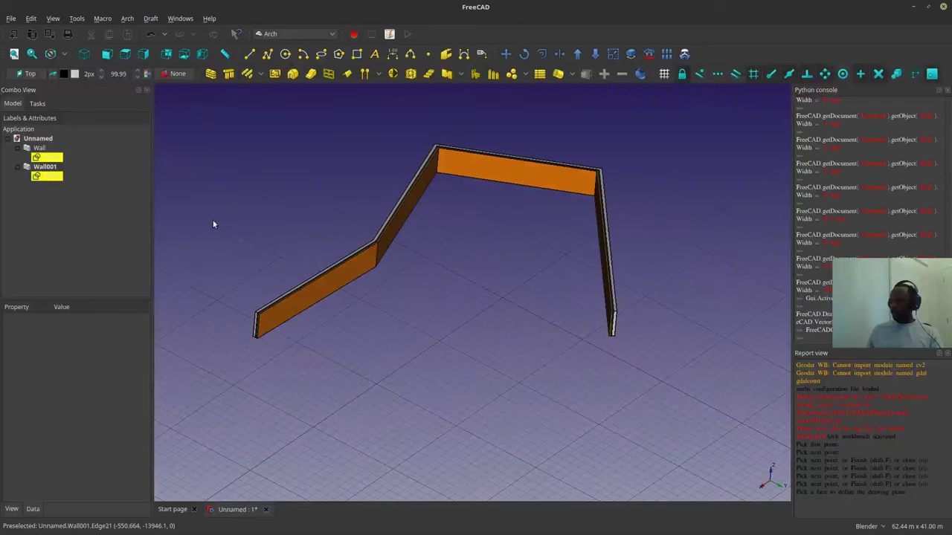
{"action": "right_click", "coordinate": [52, 158]}
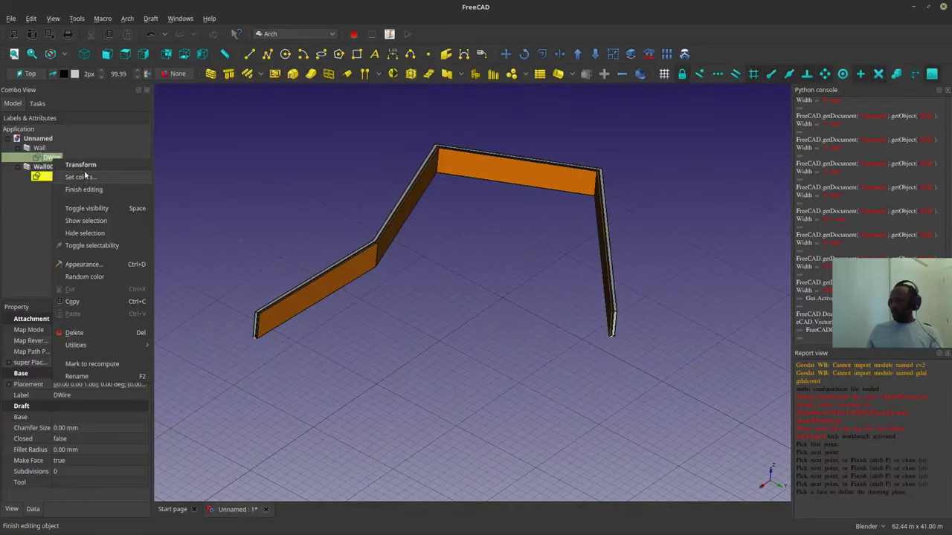
{"action": "left_click", "coordinate": [83, 189]}
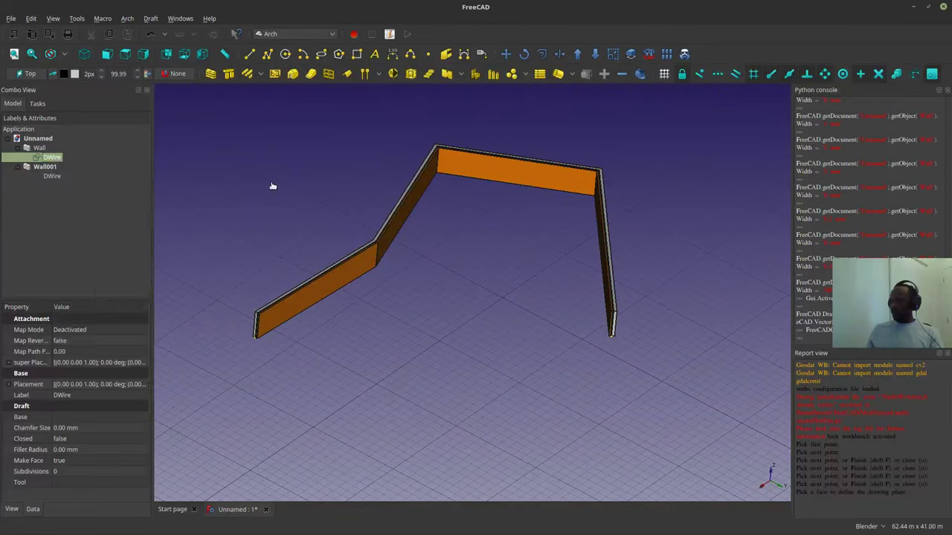
- Hide the second wall, hide and show the first wall, and show the second wall again to inspect the layers
{"action": "left_click", "coordinate": [54, 176]}
{"action": "left_click", "coordinate": [45, 167]}
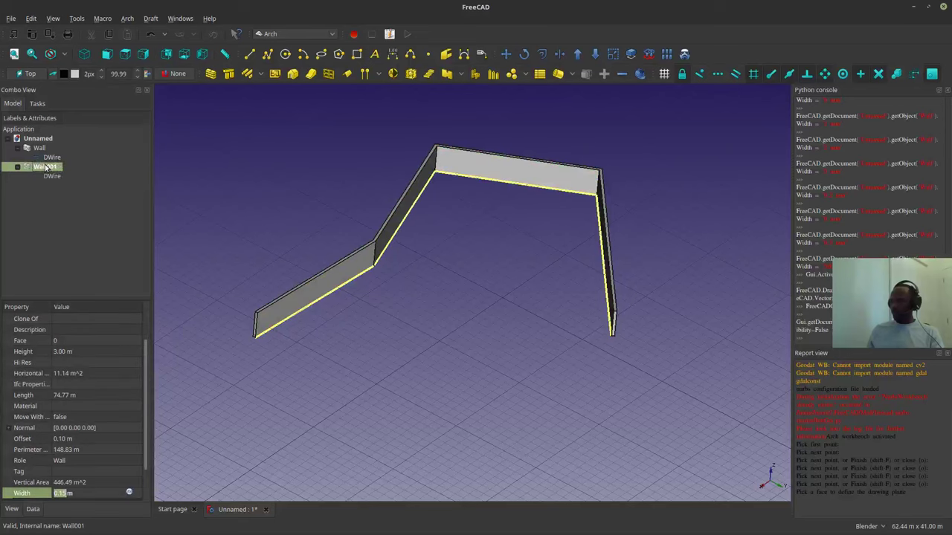
{"action": "scroll", "coordinate": [331, 292], "scroll_direction": "up", "scroll_amount": 5}
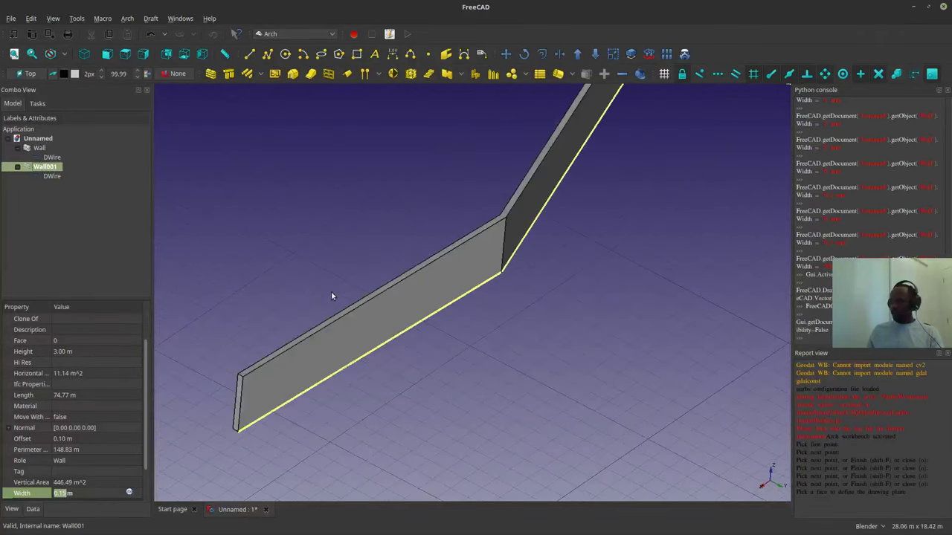
{"action": "left_click", "coordinate": [50, 157]}
{"action": "left_click", "coordinate": [47, 148]}
{"action": "key", "text": "space"}
{"action": "scroll", "coordinate": [555, 267], "scroll_direction": "down", "scroll_amount": 4}
{"action": "key", "text": "space"}
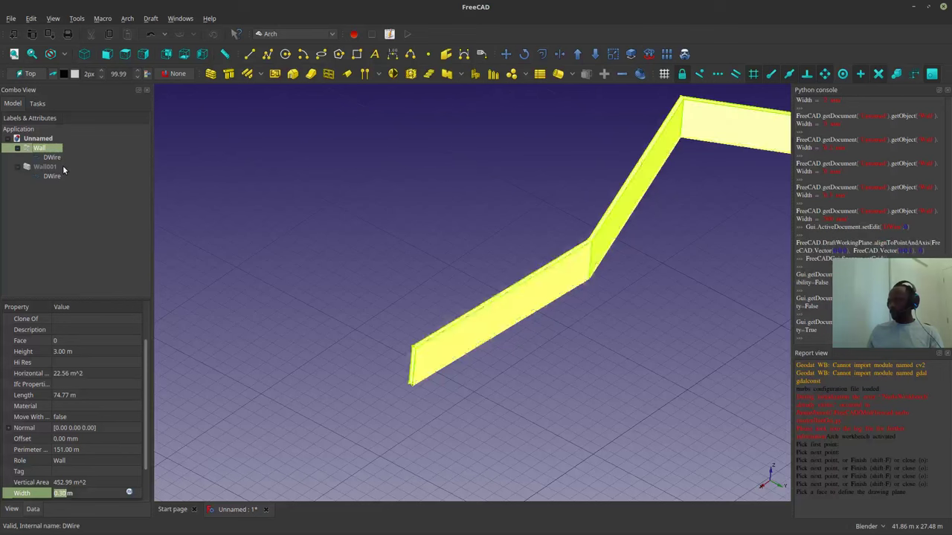
{"action": "left_click", "coordinate": [63, 167]}
{"action": "left_click", "coordinate": [50, 167]}
{"action": "key", "text": "space"}
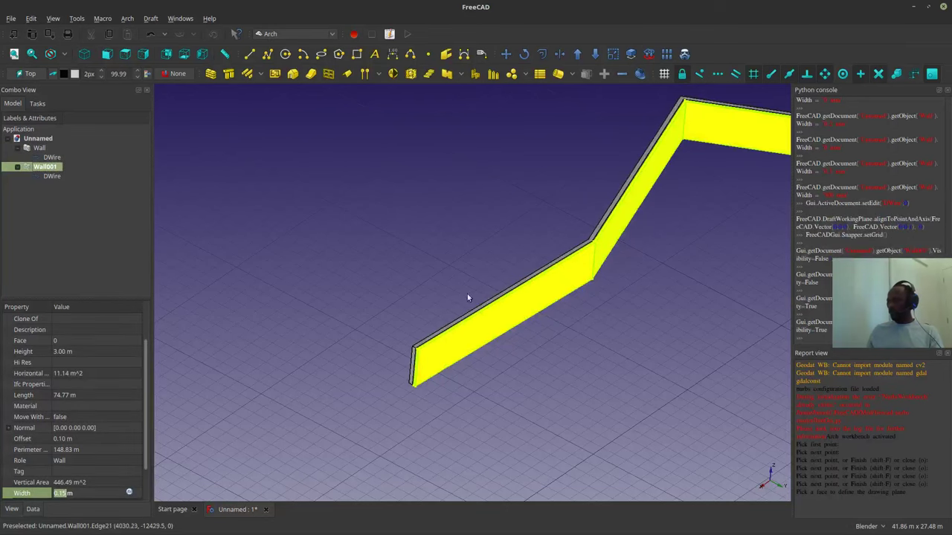
- Edit the shared base wire, moving the corner next to its free end by about -0.88 m in X and 5.48 m in Y
{"action": "left_click", "coordinate": [72, 188]}
{"action": "double_click", "coordinate": [46, 176]}
{"action": "middle_click_drag", "start_coordinate": [640, 271], "coordinate": [521, 188]}
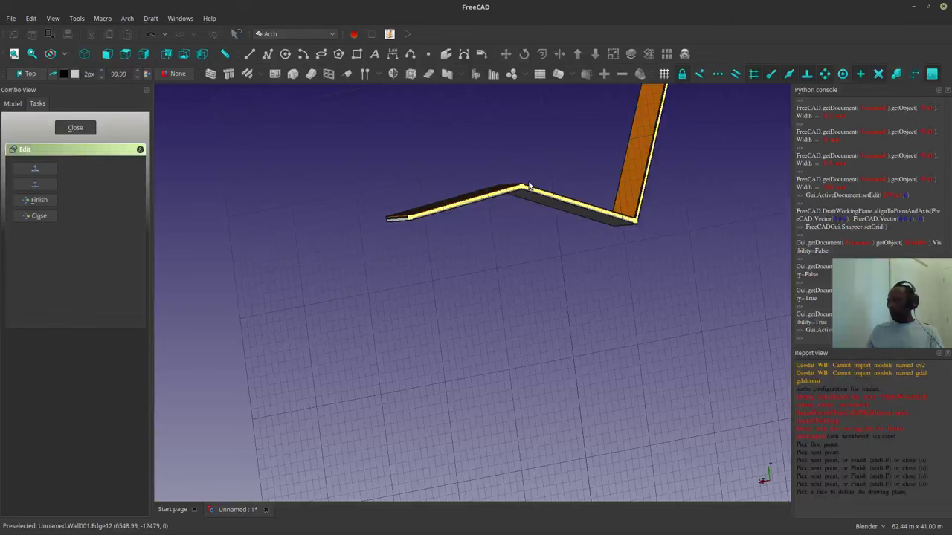
{"action": "left_click", "coordinate": [522, 187]}
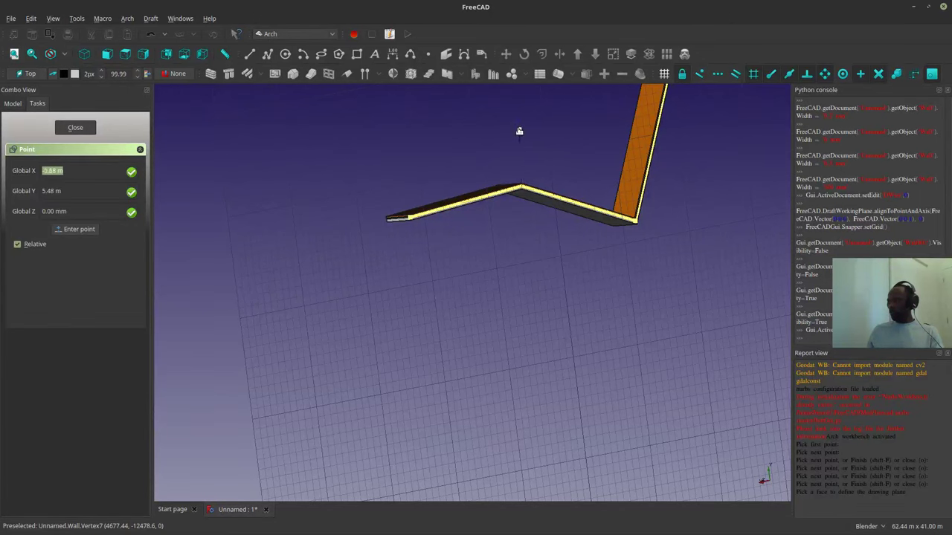
{"action": "left_click", "coordinate": [519, 132]}
{"action": "scroll", "coordinate": [359, 314], "scroll_direction": "up", "scroll_amount": 8}
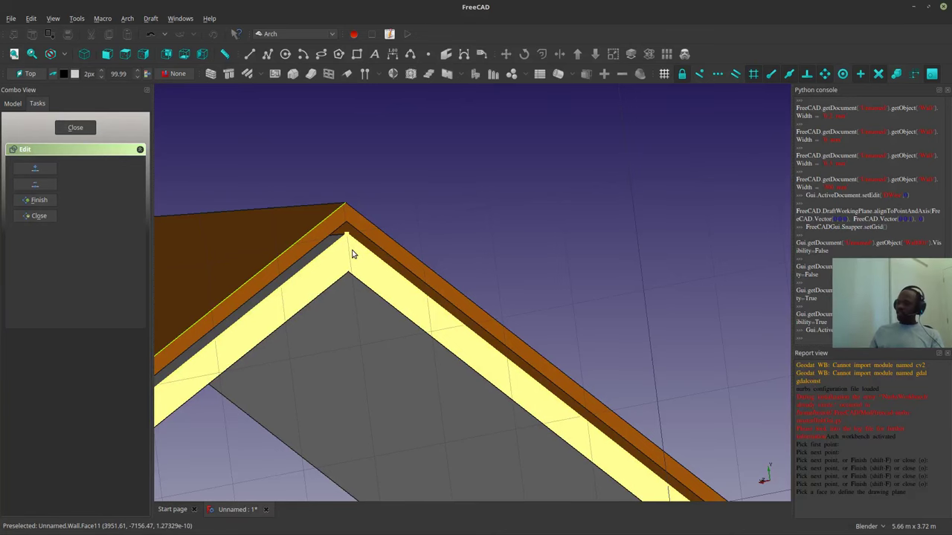
{"action": "middle_click_drag", "start_coordinate": [352, 254], "coordinate": [270, 208]}
{"action": "left_click", "coordinate": [33, 216]}
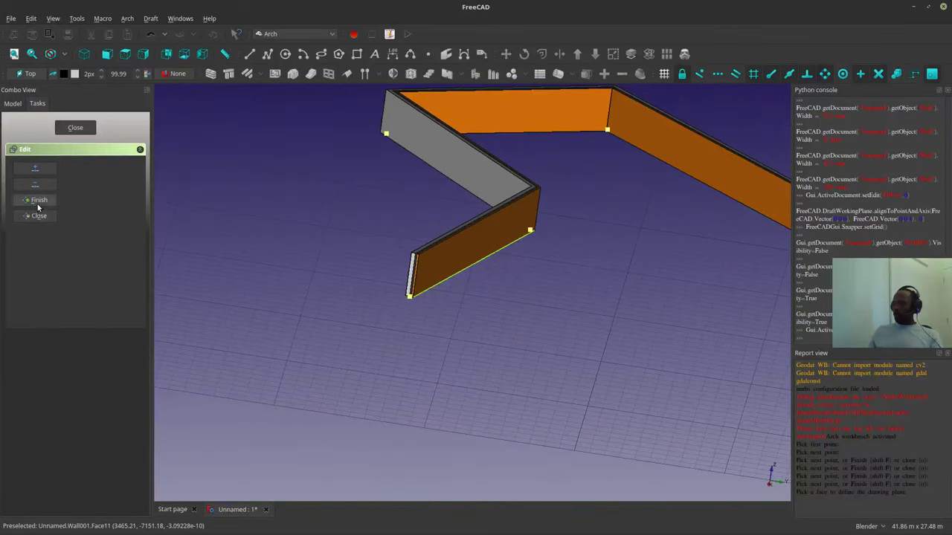
- Set the height of the orange second wall to 4 m
{"action": "middle_click_drag", "start_coordinate": [308, 252], "coordinate": [496, 269]}
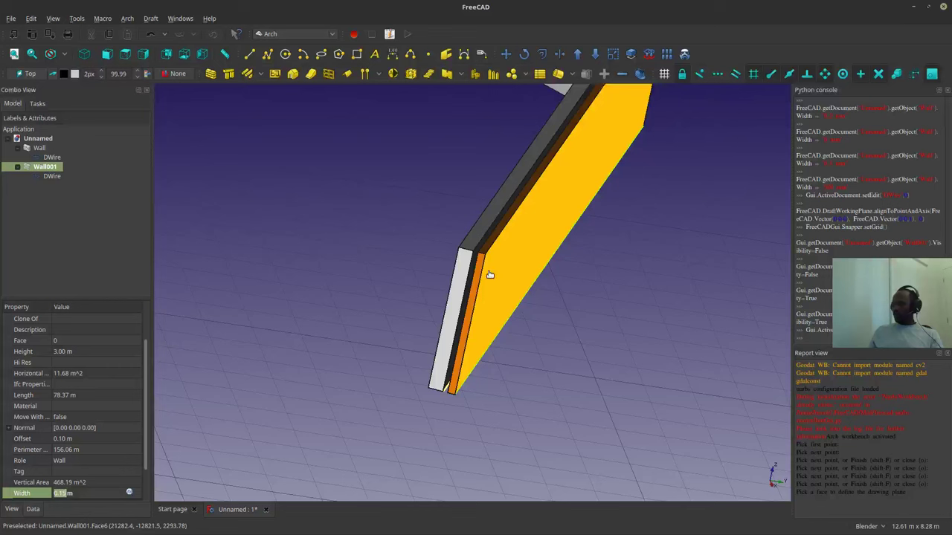
{"action": "left_click", "coordinate": [490, 275]}
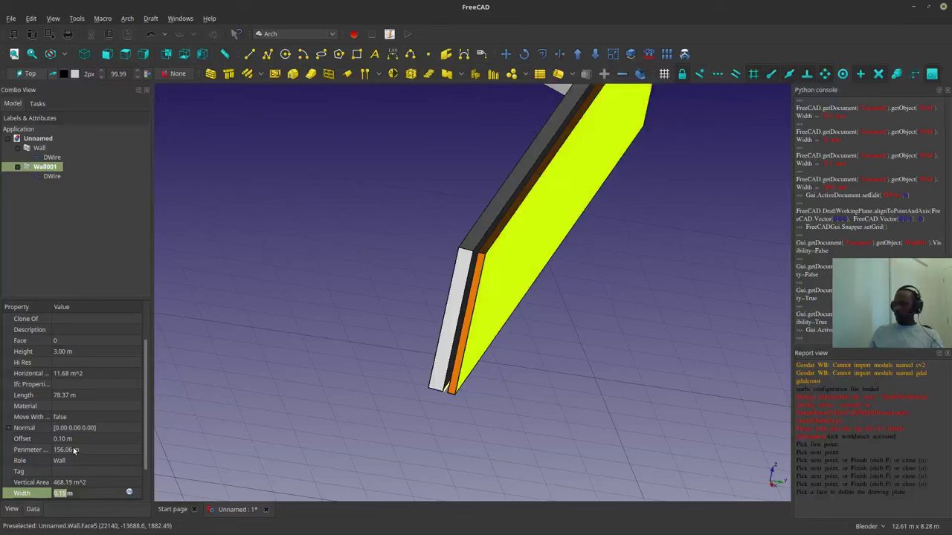
{"action": "left_click", "coordinate": [62, 352]}
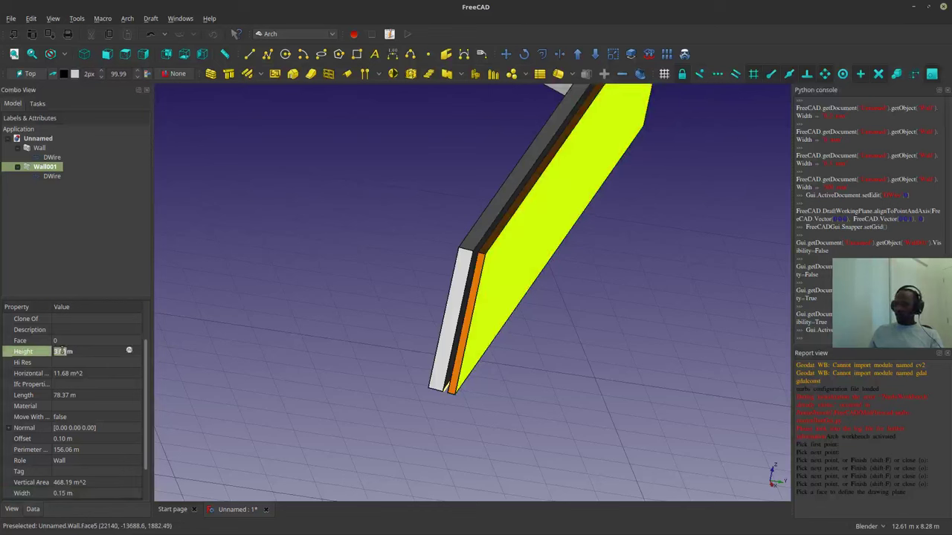
{"action": "type", "text": "4"}
{"action": "key", "text": "Return"}
- Examine the height difference between the two wall layers from several angles around the wall ends
{"action": "middle_click_drag", "start_coordinate": [453, 308], "coordinate": [775, 217]}
{"action": "scroll", "coordinate": [542, 249], "scroll_direction": "up", "scroll_amount": 6}
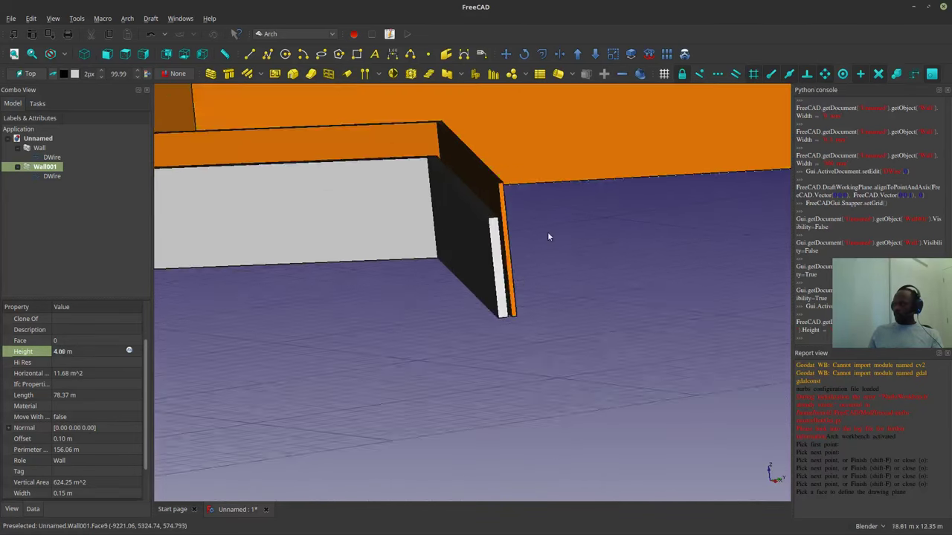
{"action": "scroll", "coordinate": [586, 287], "scroll_direction": "down", "scroll_amount": 6}
{"action": "middle_click_drag", "start_coordinate": [578, 298], "coordinate": [501, 316]}
{"action": "scroll", "coordinate": [506, 290], "scroll_direction": "up", "scroll_amount": 6}
{"action": "middle_click_drag", "start_coordinate": [523, 218], "coordinate": [429, 362]}
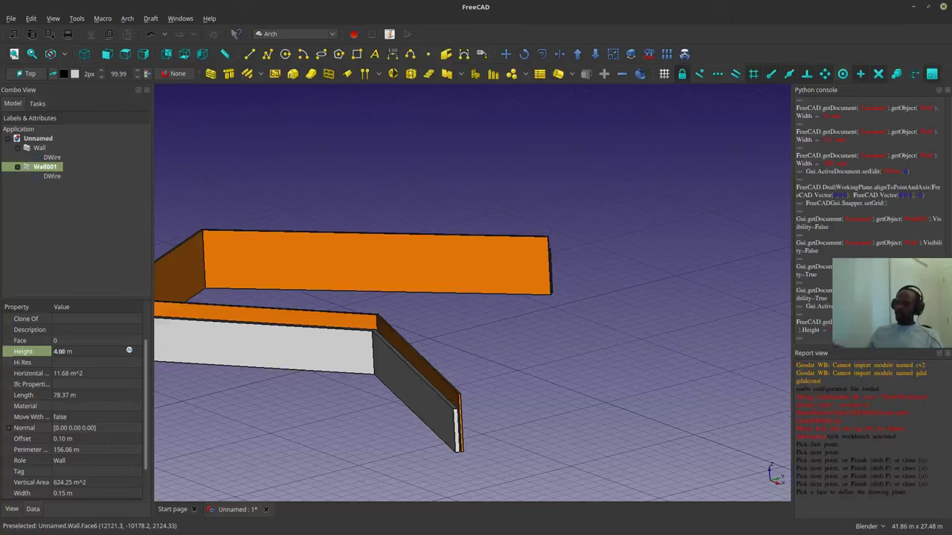
{"action": "middle_click_drag", "start_coordinate": [411, 301], "coordinate": [496, 251], "text": "shift"}
{"action": "scroll", "coordinate": [453, 303], "scroll_direction": "down", "scroll_amount": 2}
{"action": "middle_click_drag", "start_coordinate": [449, 301], "coordinate": [451, 307]}
{"action": "scroll", "coordinate": [451, 311], "scroll_direction": "up", "scroll_amount": 4}
{"action": "scroll", "coordinate": [467, 314], "scroll_direction": "down", "scroll_amount": 2}
{"action": "middle_click_drag", "start_coordinate": [531, 360], "coordinate": [449, 355]}
{"action": "middle_click_drag", "start_coordinate": [449, 355], "coordinate": [506, 333], "text": "shift"}
{"action": "left_click", "coordinate": [41, 148]}
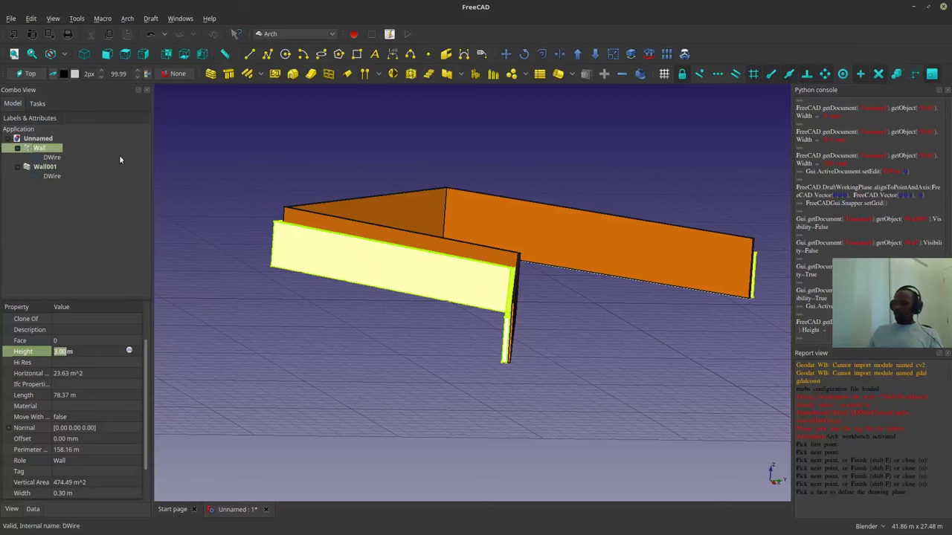
{"action": "middle_click_drag", "start_coordinate": [434, 302], "coordinate": [405, 272]}
- Create a third wall from the same shared base wire
{"action": "left_click", "coordinate": [49, 157]}
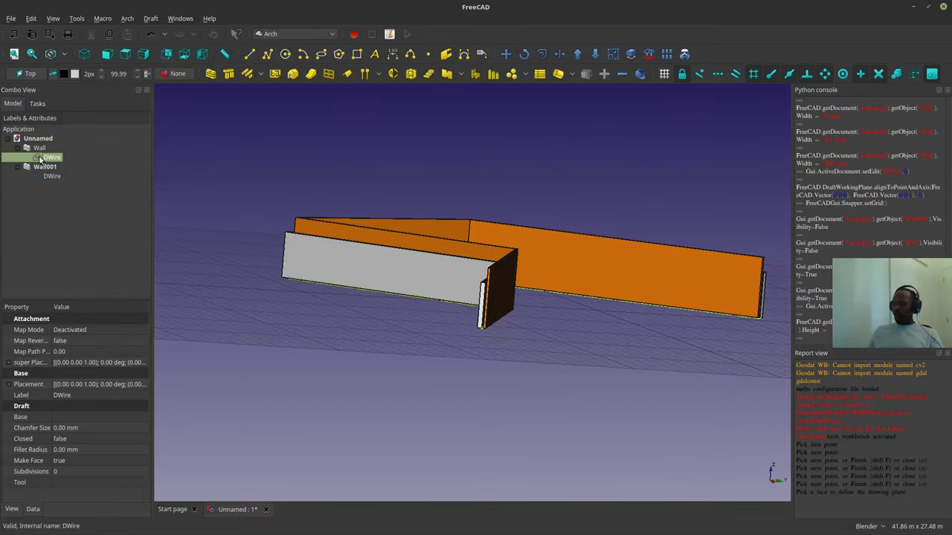
{"action": "left_click", "coordinate": [210, 73]}
{"action": "scroll", "coordinate": [460, 224], "scroll_direction": "up", "scroll_amount": 5}
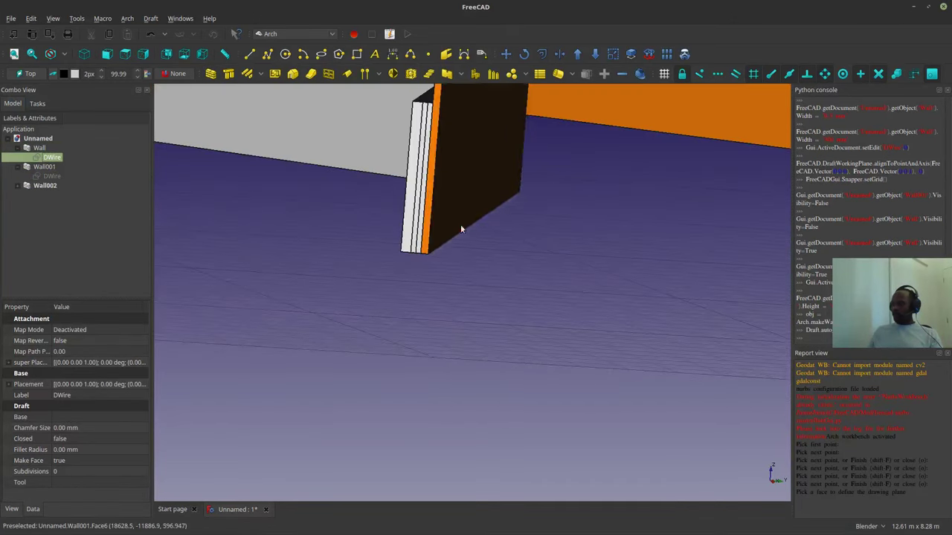
{"action": "scroll", "coordinate": [486, 313], "scroll_direction": "down", "scroll_amount": 2}
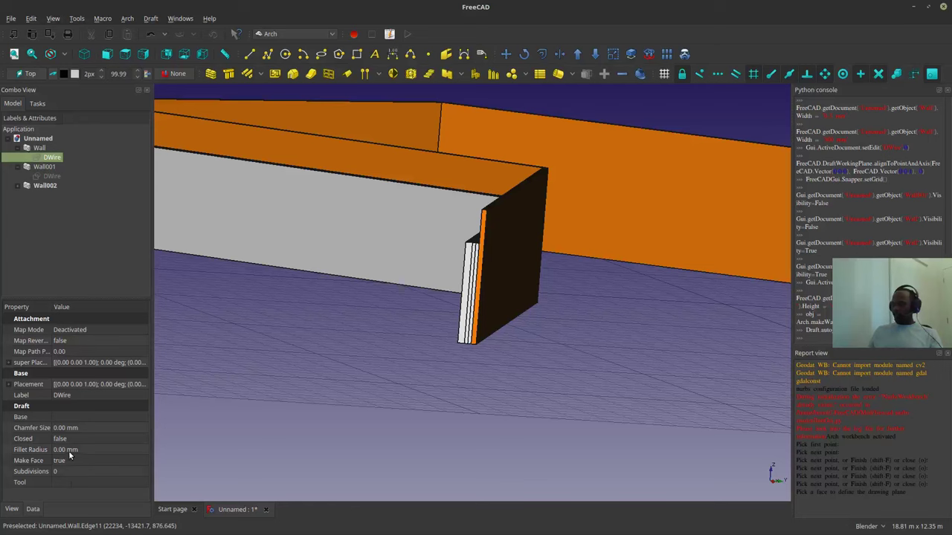
- Set the third wall's offset from the base wire to 0.2 m and check the layers at the wall's end
{"action": "left_click", "coordinate": [15, 509]}
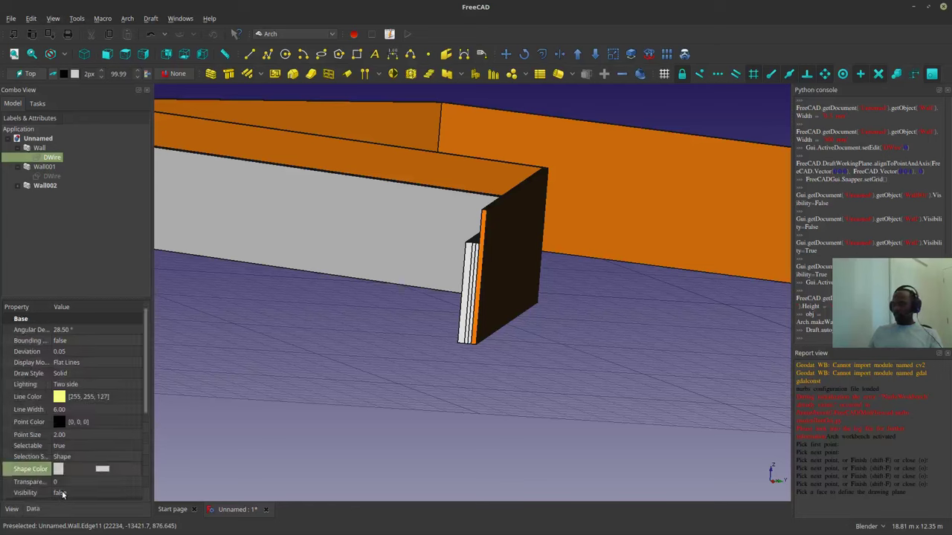
{"action": "left_click", "coordinate": [31, 512]}
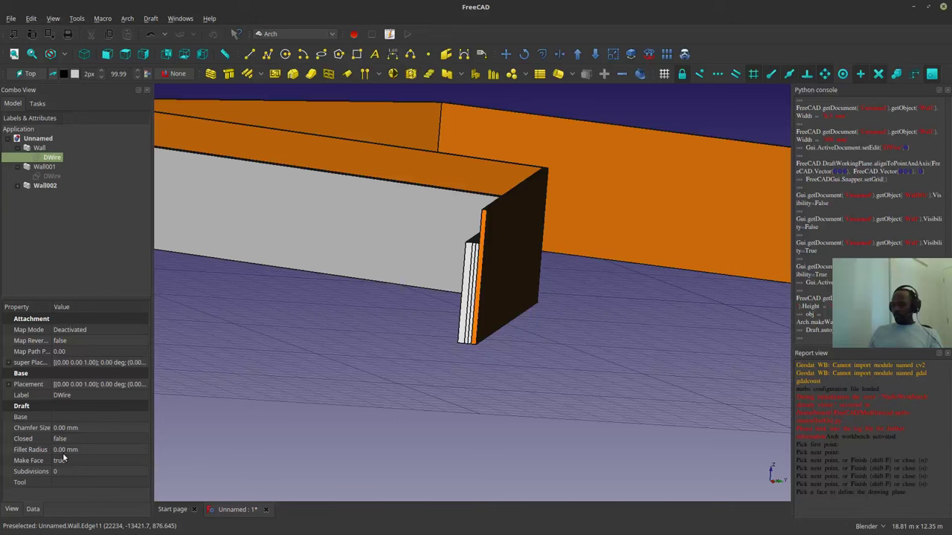
{"action": "left_click", "coordinate": [46, 187]}
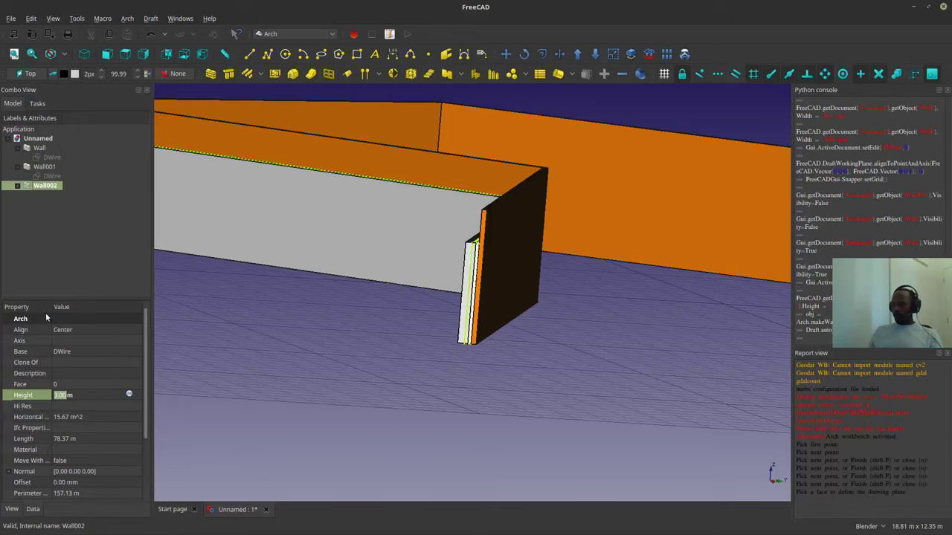
{"action": "scroll", "coordinate": [48, 464], "scroll_direction": "down", "scroll_amount": 3}
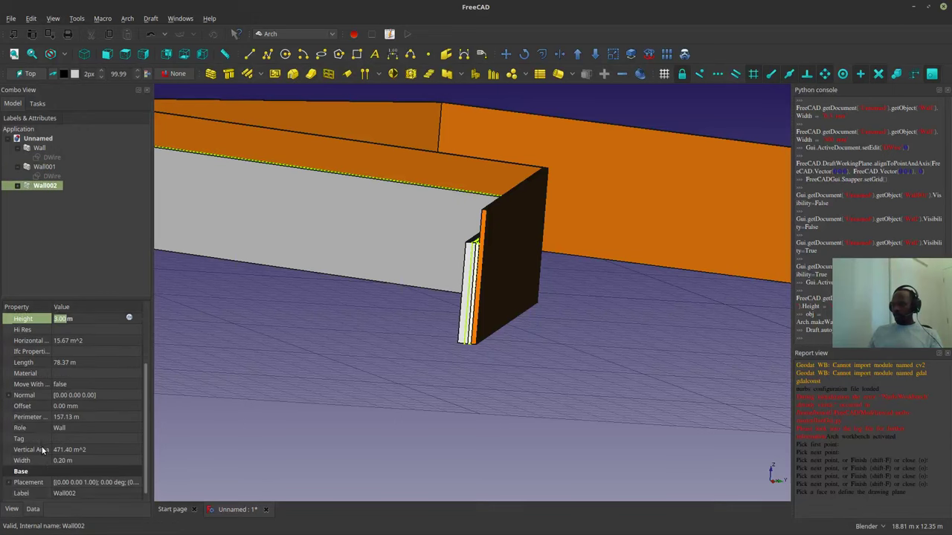
{"action": "left_click", "coordinate": [62, 407]}
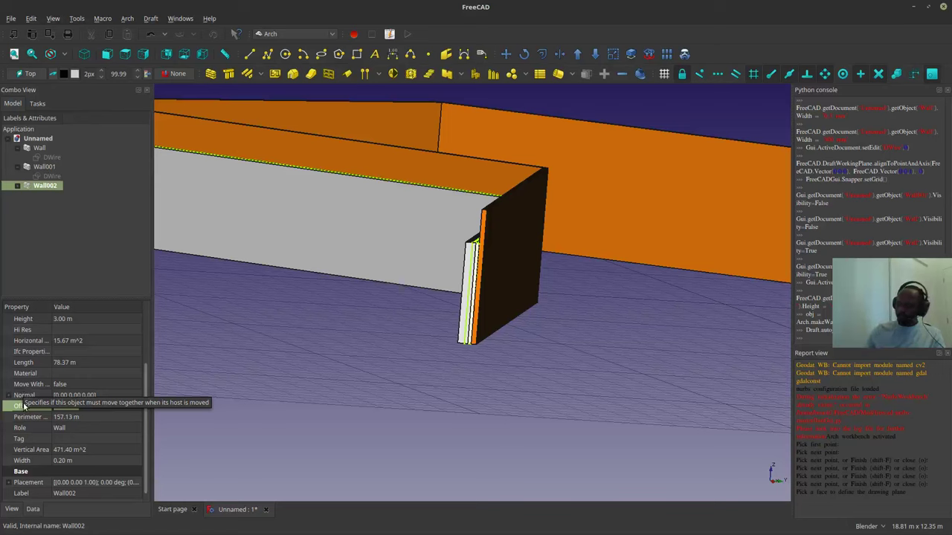
{"action": "left_click", "coordinate": [82, 406]}
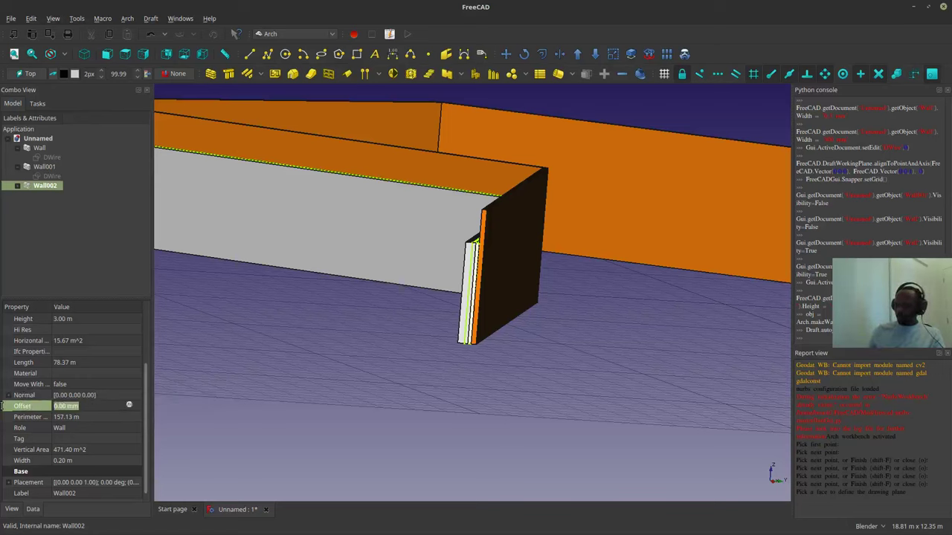
{"action": "type", "text": "0.2"}
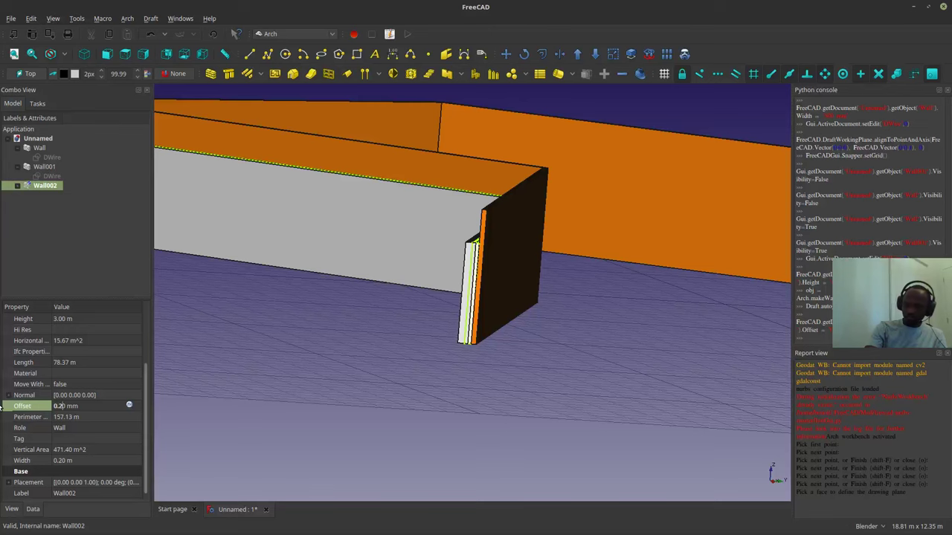
{"action": "scroll", "coordinate": [503, 234], "scroll_direction": "up", "scroll_amount": 5}
{"action": "scroll", "coordinate": [502, 234], "scroll_direction": "up", "scroll_amount": 5}
{"action": "middle_click_drag", "start_coordinate": [467, 263], "coordinate": [406, 297]}
{"action": "scroll", "coordinate": [403, 303], "scroll_direction": "up", "scroll_amount": 6}
{"action": "middle_click_drag", "start_coordinate": [382, 457], "coordinate": [423, 292], "text": "shift"}
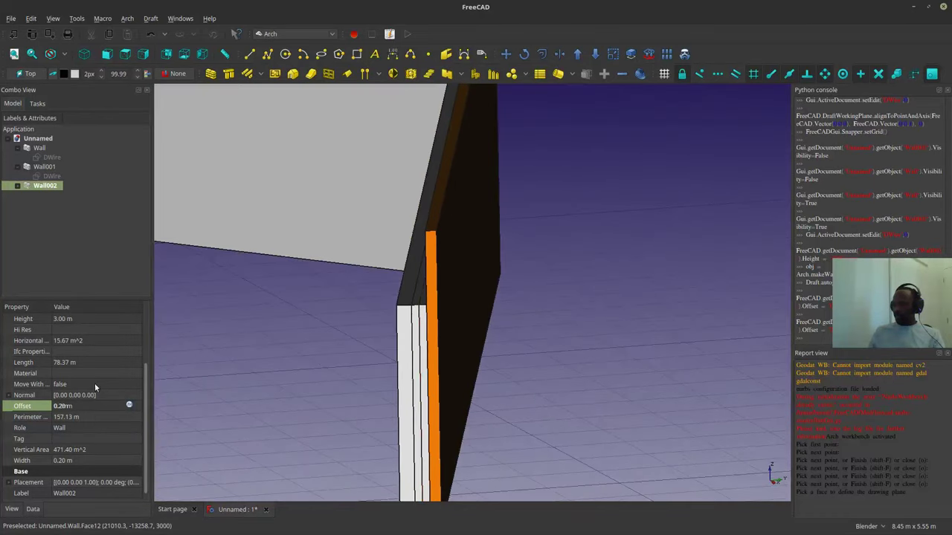
- Set the third wall's alignment to Left relative to the shared base wire
{"action": "scroll", "coordinate": [116, 341], "scroll_direction": "up", "scroll_amount": 3}
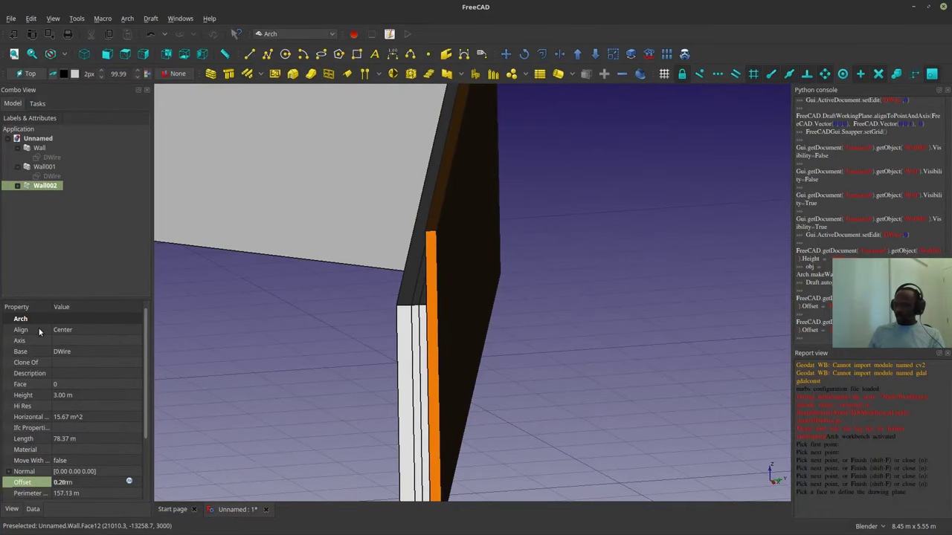
{"action": "left_click", "coordinate": [66, 330]}
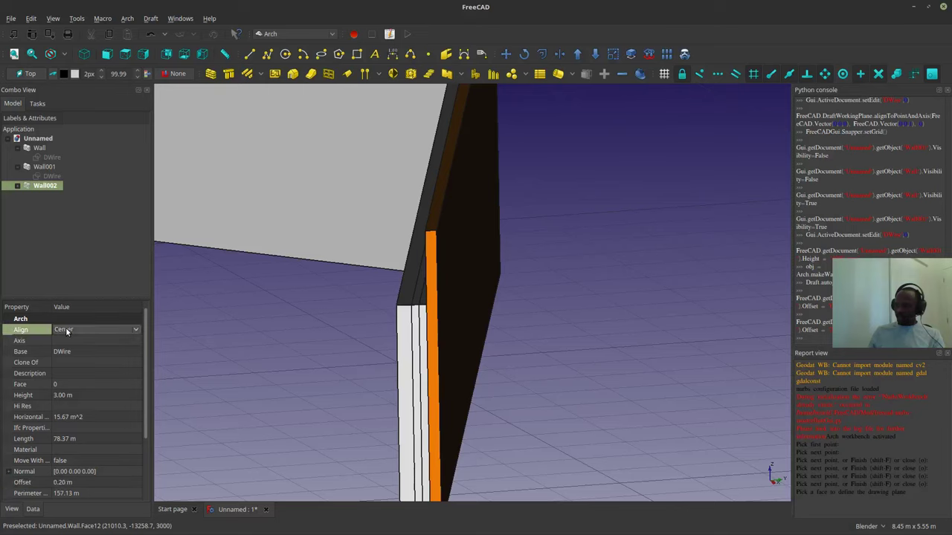
{"action": "left_click", "coordinate": [71, 330]}
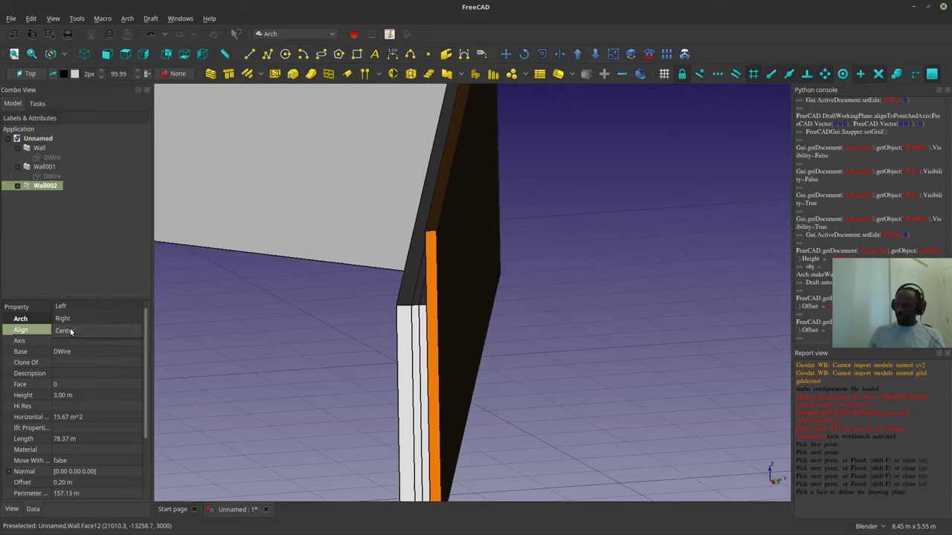
{"action": "left_click", "coordinate": [77, 308]}
{"action": "left_click", "coordinate": [257, 330]}
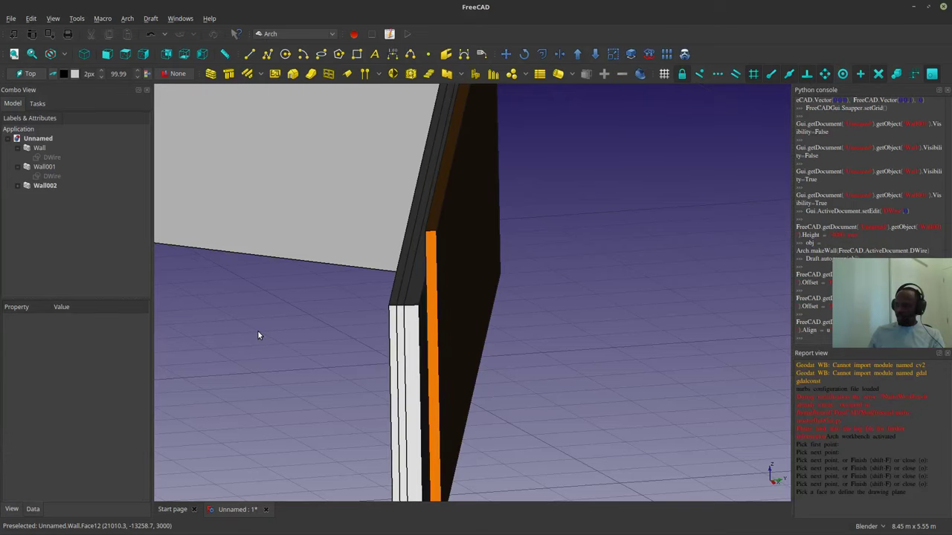
- Open the color selection for the third wall's shape color
{"action": "left_click", "coordinate": [391, 307]}
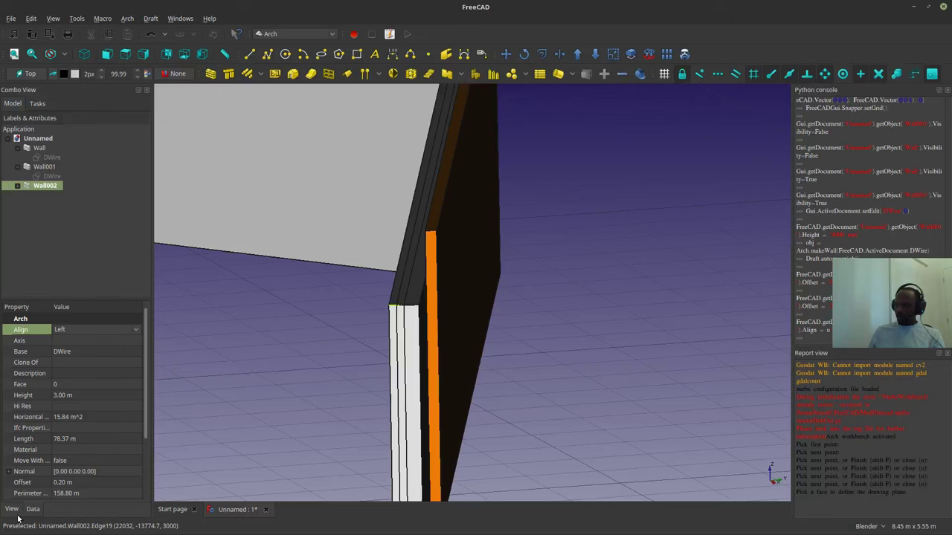
{"action": "left_click", "coordinate": [12, 509]}
{"action": "left_click", "coordinate": [105, 469]}
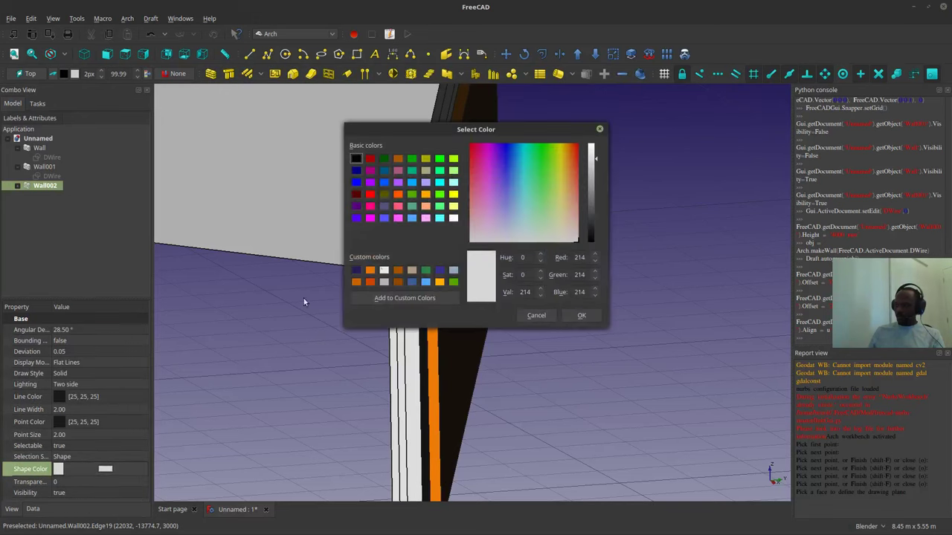
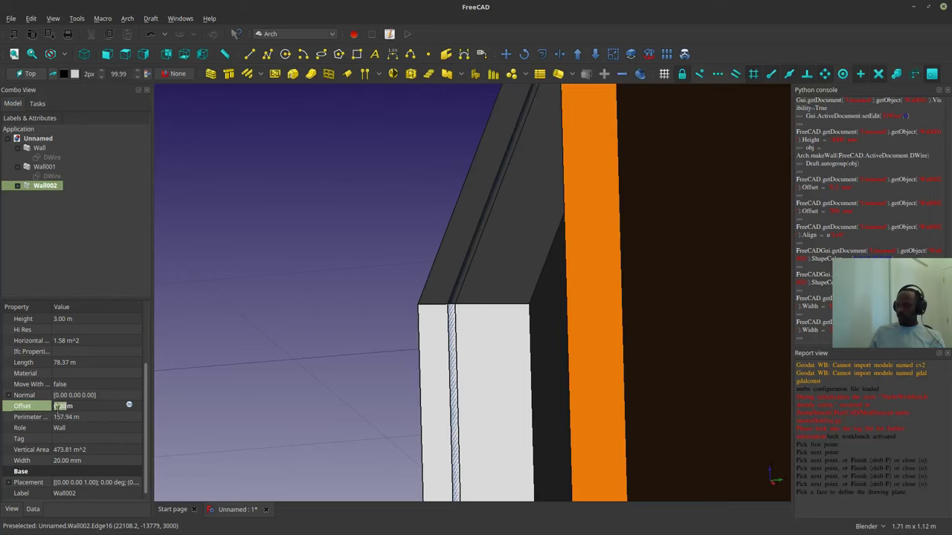
- Set the third wall's offset from the base wire to 0.3 m and check its fit against the white wall's face
{"action": "type", "text": "0.3"}
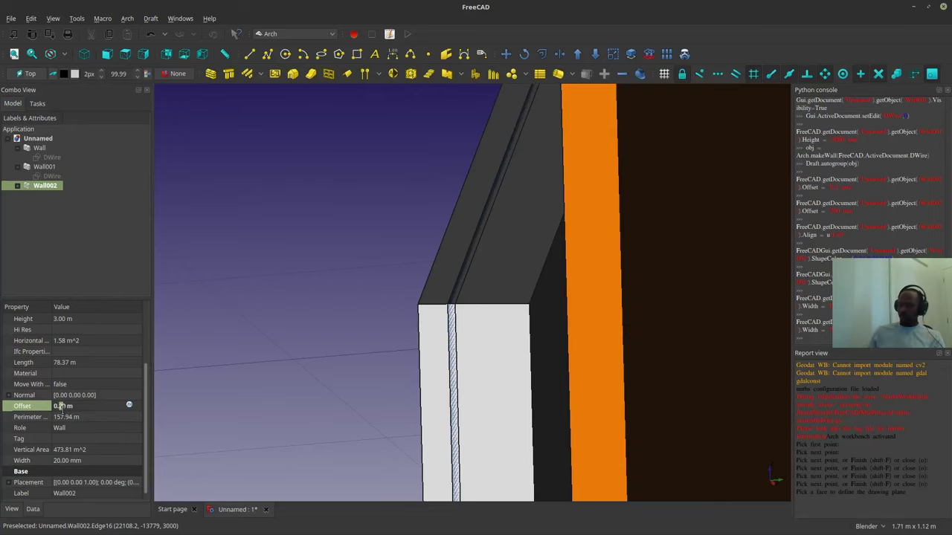
{"action": "key", "text": "Return"}
{"action": "scroll", "coordinate": [525, 204], "scroll_direction": "down", "scroll_amount": 7}
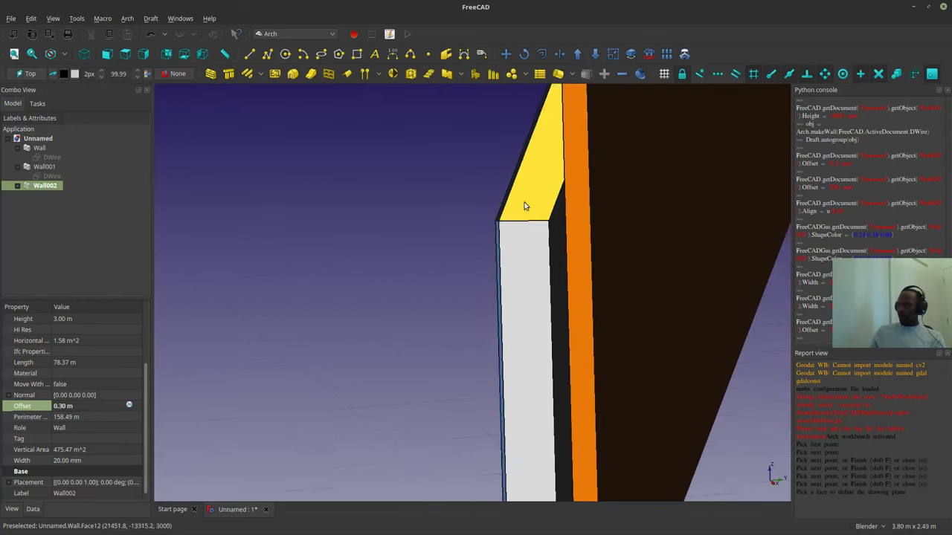
{"action": "middle_click_drag", "start_coordinate": [567, 310], "coordinate": [453, 195]}
{"action": "scroll", "coordinate": [453, 195], "scroll_direction": "up", "scroll_amount": 4}
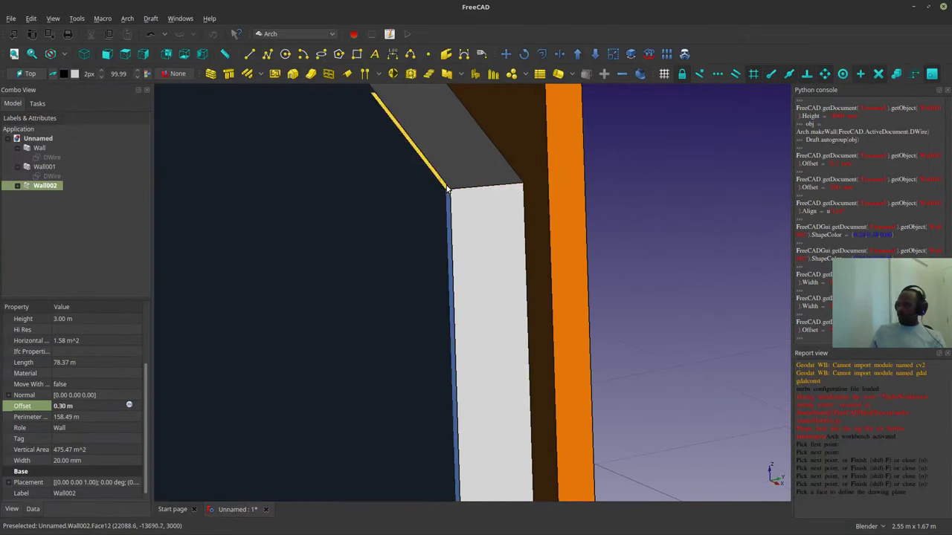
{"action": "left_click", "coordinate": [446, 193]}
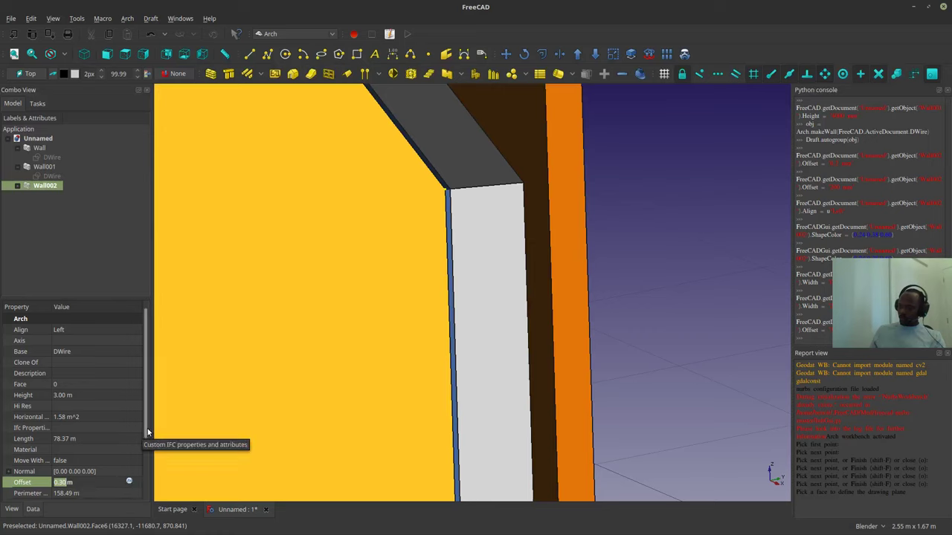
- Set the height of the thin blue third wall to 2.90 m
{"action": "left_click_drag", "start_coordinate": [146, 430], "coordinate": [145, 440]}
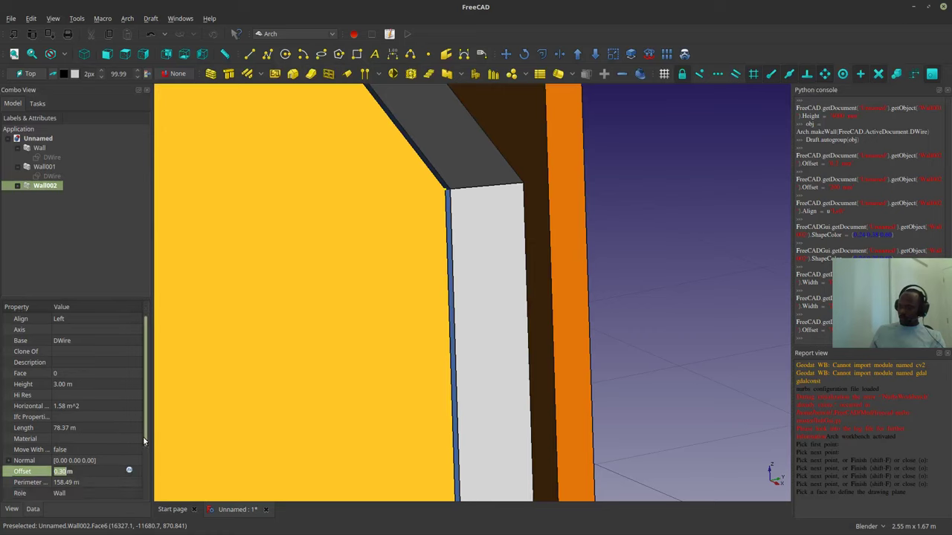
{"action": "left_click", "coordinate": [62, 384]}
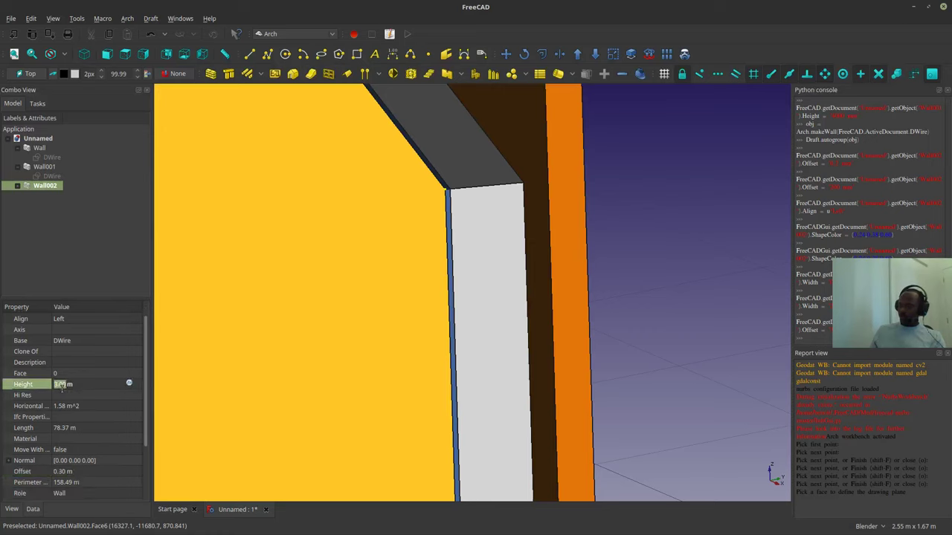
{"action": "type", "text": "2."}
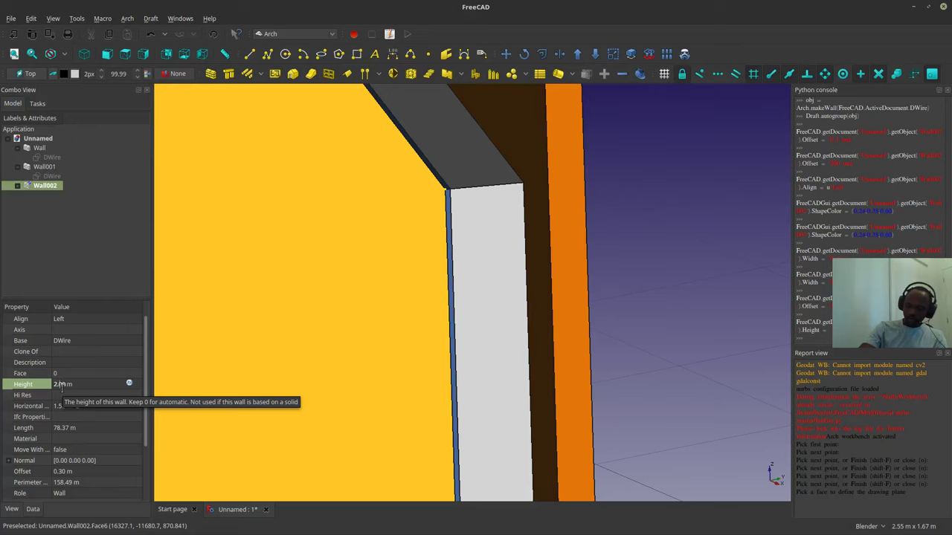
{"action": "type", "text": "90"}
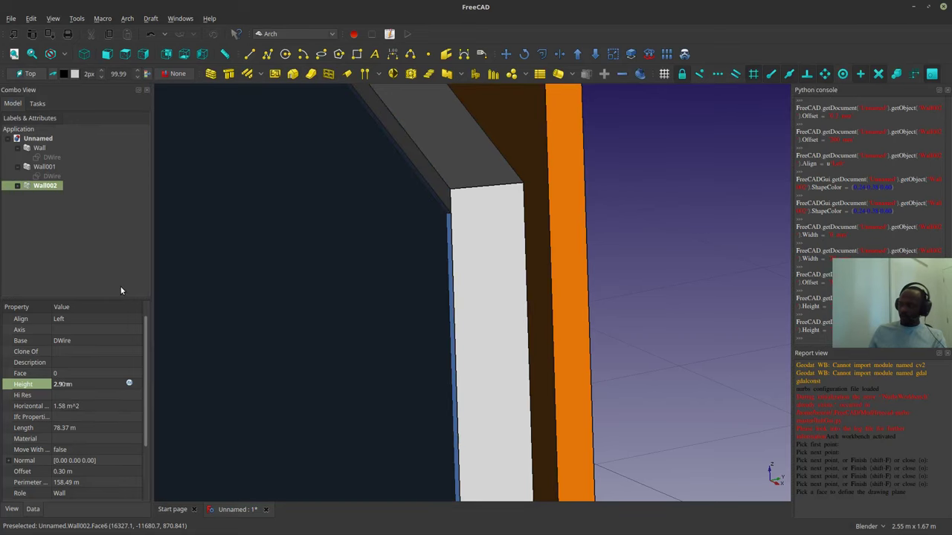
- Examine the height differences between the three wall layers, both close up at the wall's end and along the whole wall
{"action": "middle_click_drag", "start_coordinate": [238, 268], "coordinate": [343, 345]}
{"action": "middle_click_drag", "start_coordinate": [449, 335], "coordinate": [280, 374]}
{"action": "scroll", "coordinate": [382, 357], "scroll_direction": "up", "scroll_amount": 4}
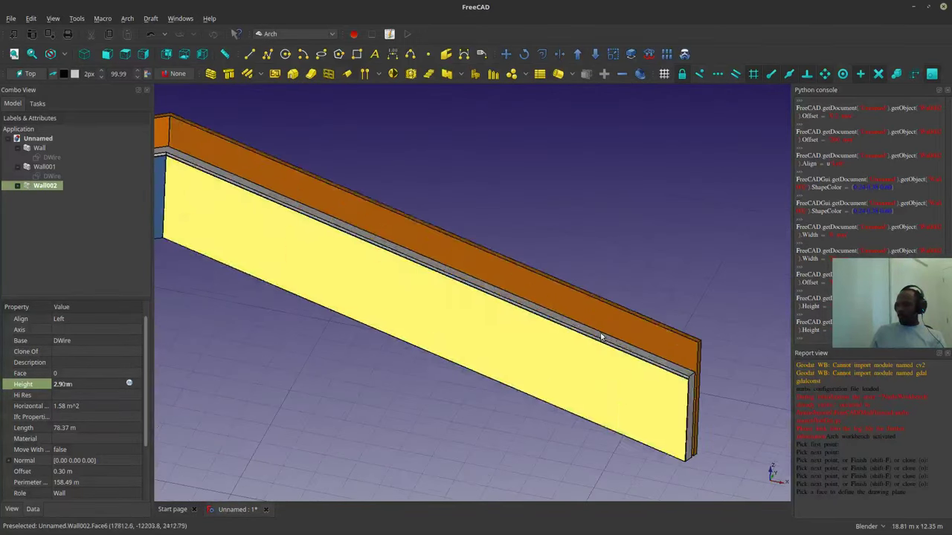
{"action": "middle_click_drag", "start_coordinate": [601, 337], "coordinate": [538, 308]}
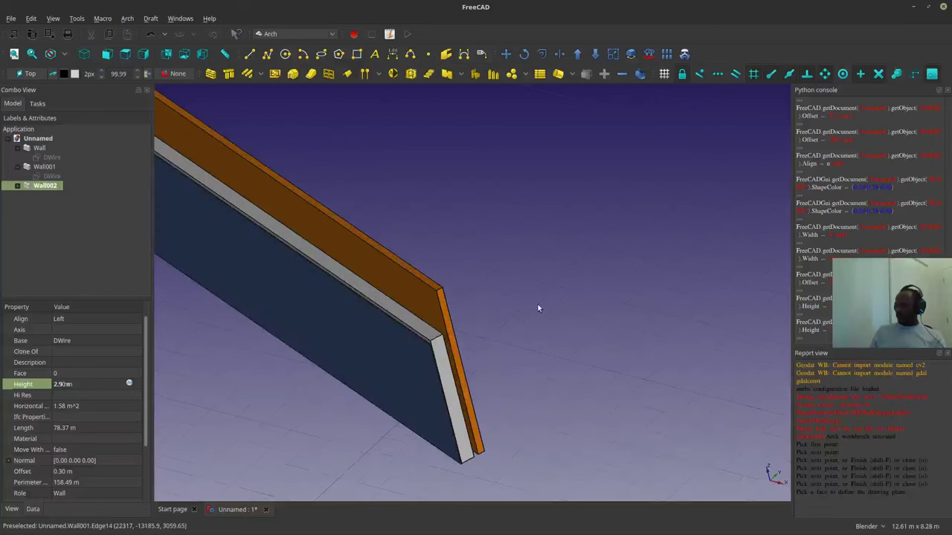
{"action": "scroll", "coordinate": [452, 350], "scroll_direction": "up", "scroll_amount": 8}
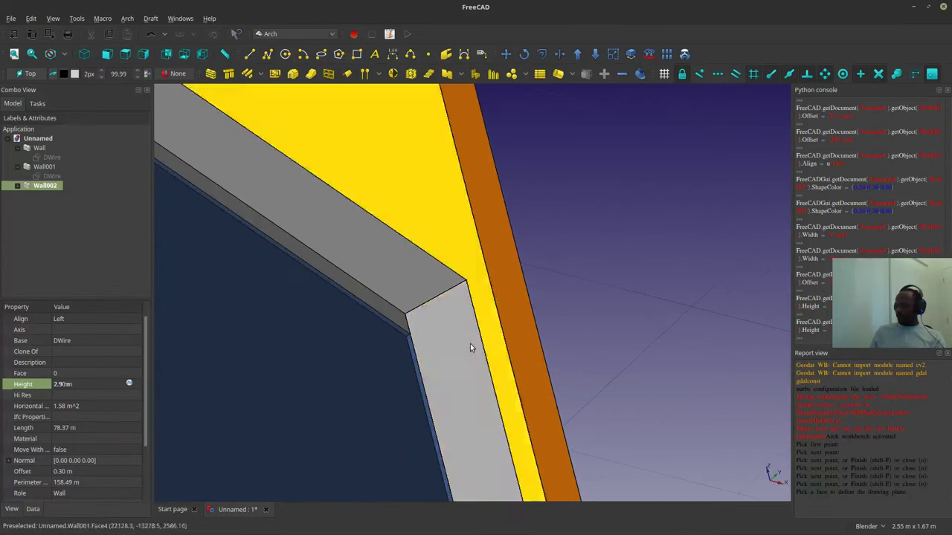
{"action": "scroll", "coordinate": [469, 347], "scroll_direction": "down", "scroll_amount": 15}
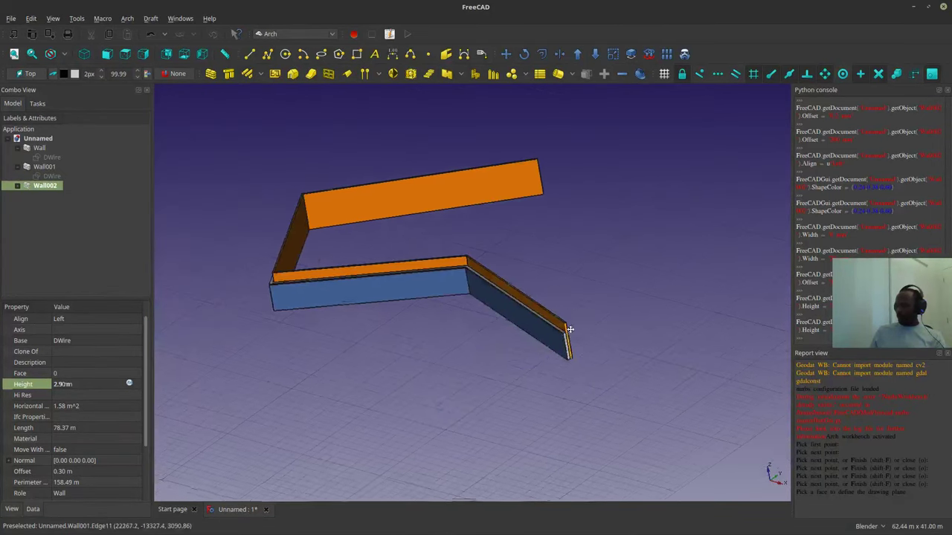
{"action": "middle_click_drag", "start_coordinate": [570, 329], "coordinate": [548, 337]}
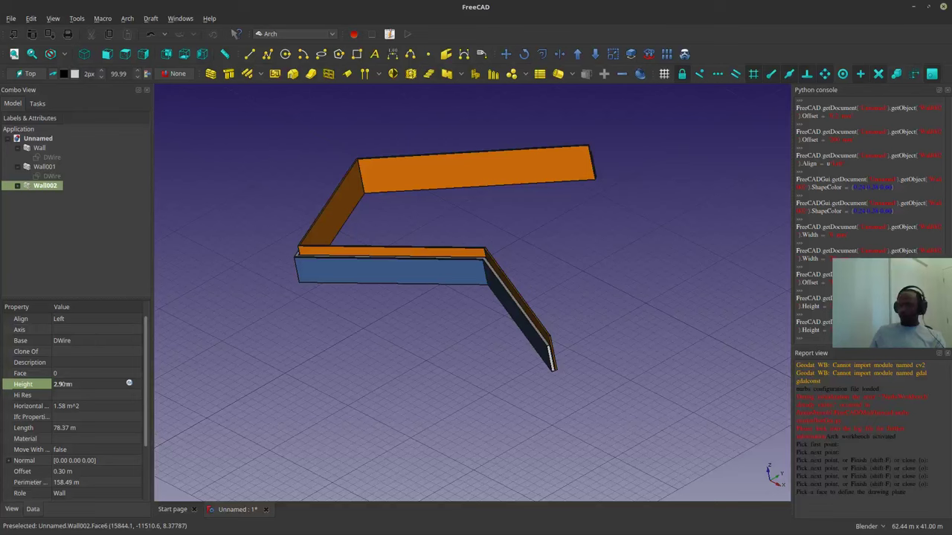